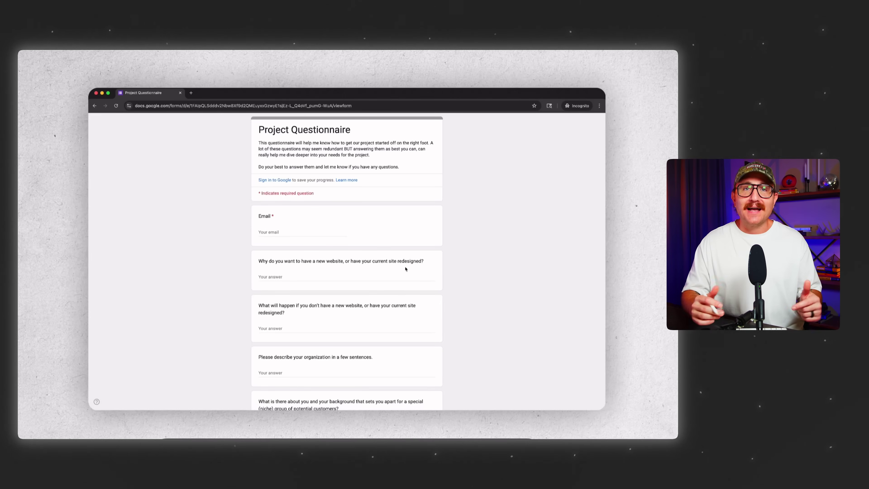
Enter the email address, then begin the answer 'The old website is a bit outdated and doesn't match my new branding.'
{"action": "scroll", "coordinate": [405, 269], "scroll_direction": "down", "scroll_amount": 10}
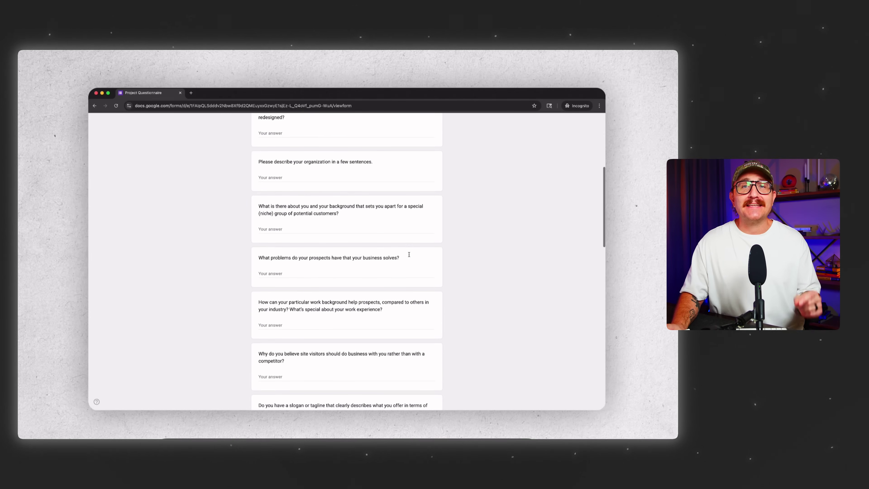
{"action": "scroll", "coordinate": [410, 255], "scroll_direction": "down", "scroll_amount": 6}
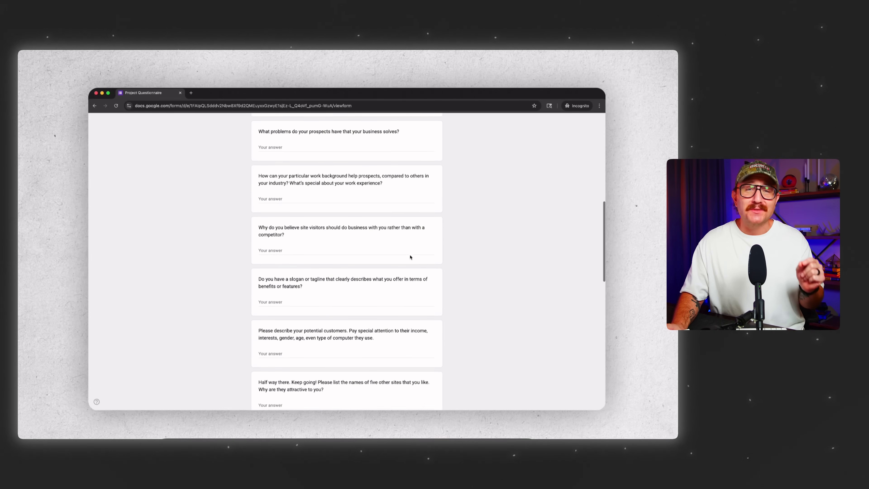
{"action": "scroll", "coordinate": [410, 257], "scroll_direction": "down", "scroll_amount": 7}
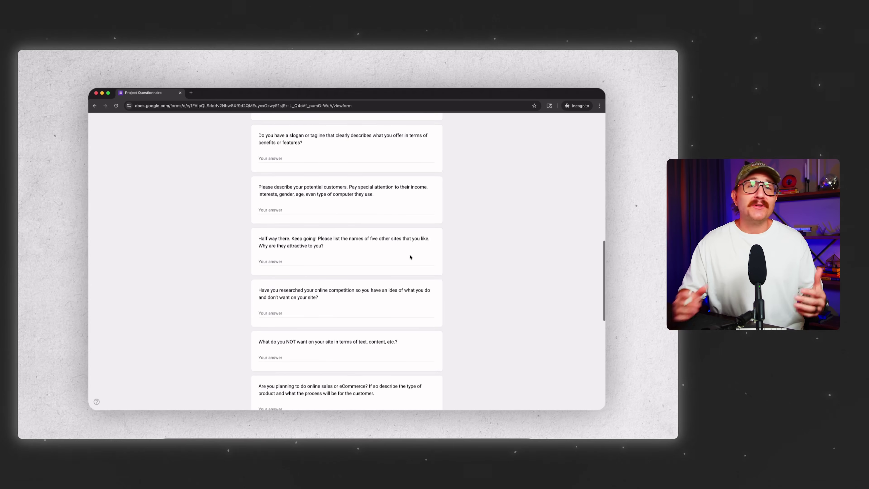
{"action": "scroll", "coordinate": [410, 257], "scroll_direction": "down", "scroll_amount": 6}
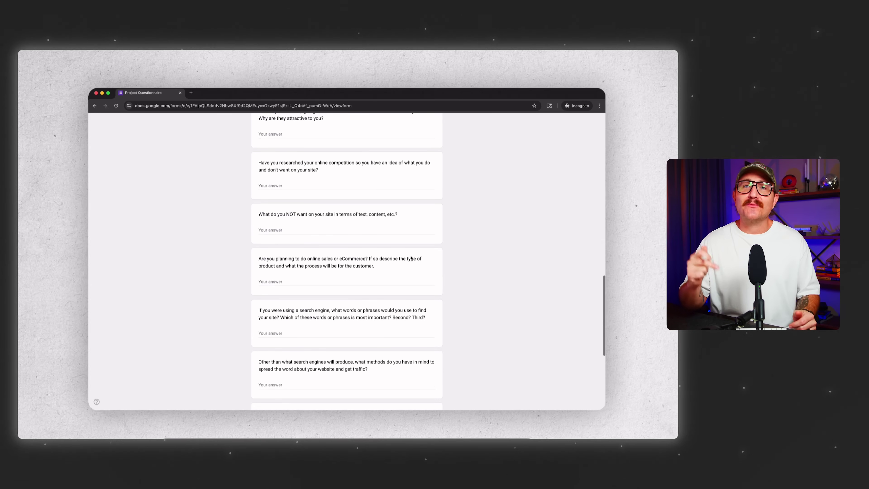
{"action": "scroll", "coordinate": [410, 259], "scroll_direction": "down", "scroll_amount": 6}
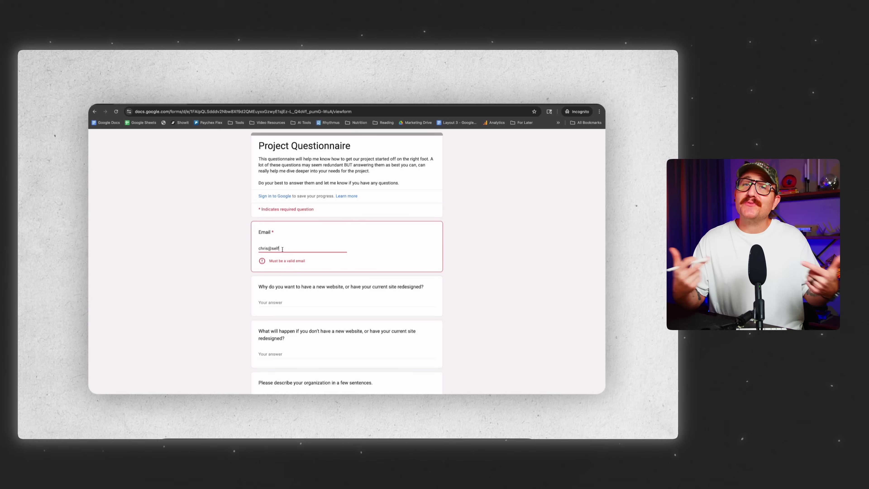
{"action": "type", "text": "madewebdesigner.com"}
{"action": "key", "text": "Tab"}
{"action": "type", "text": "The "}
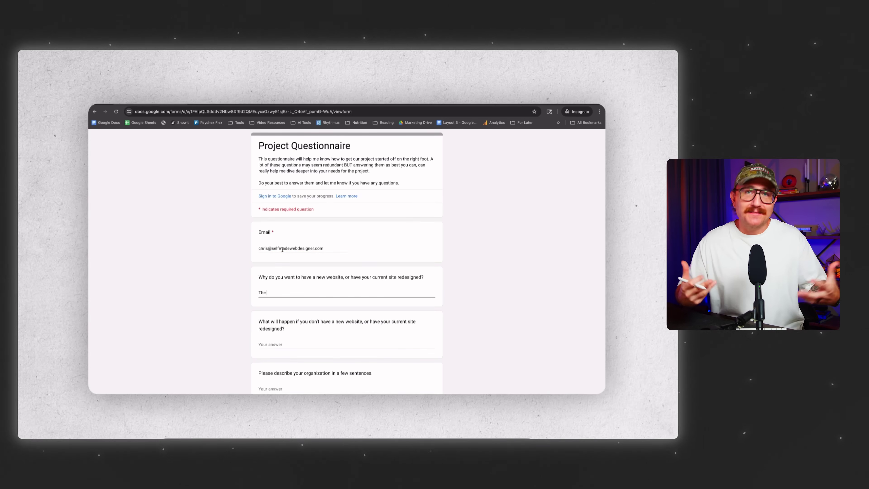
{"action": "type", "text": "old website is a bit outdated and "}
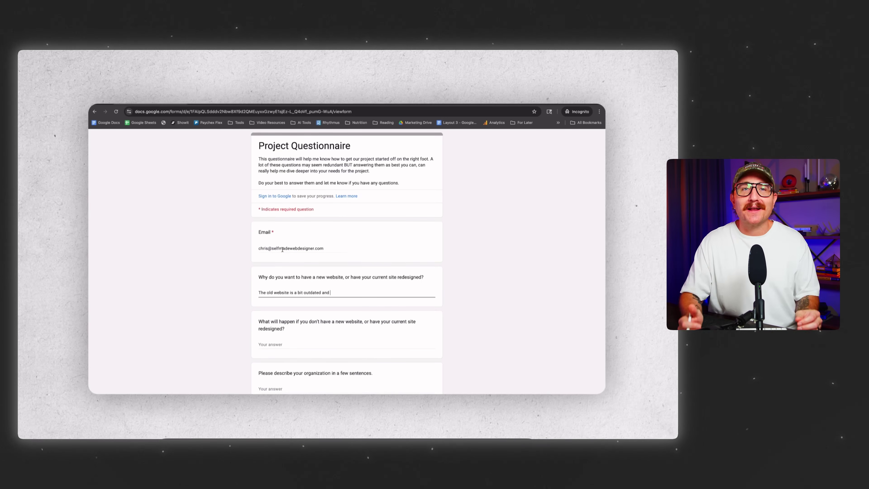
{"action": "type", "text": "doesn't match my new"}
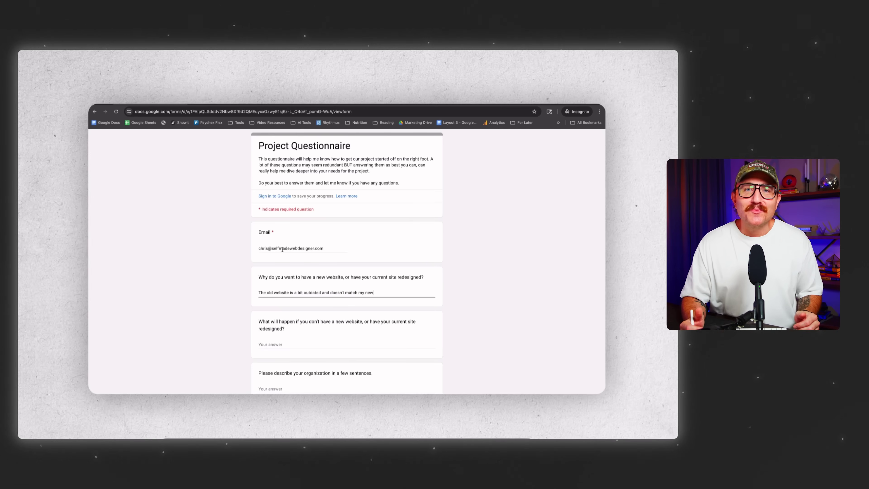
{"action": "type", "text": " branding. I want something t"}
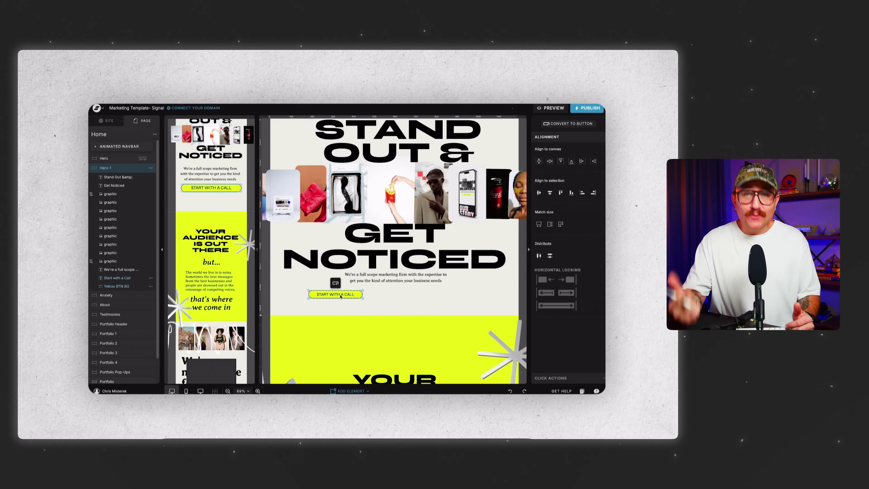
Move the START WITH A CALL button right, then scroll down to WordPress Importer, Redirection and WPCode
{"action": "left_click_drag", "start_coordinate": [367, 297], "coordinate": [408, 296]}
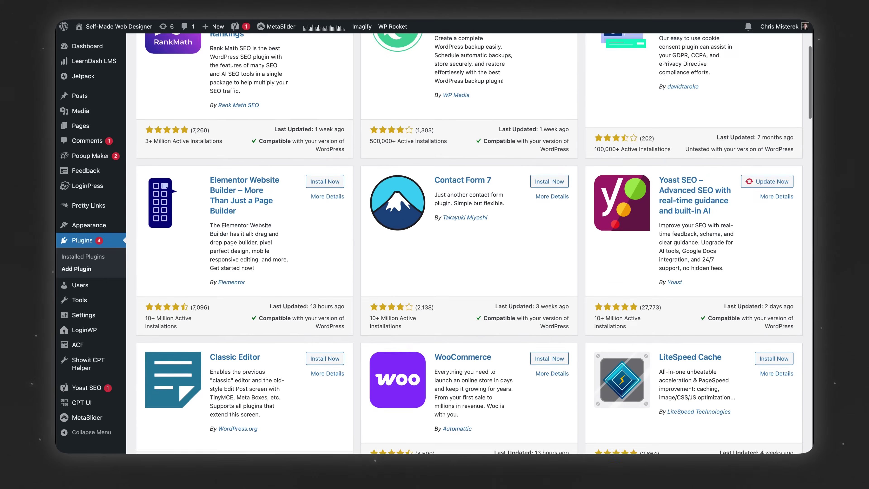
{"action": "scroll", "coordinate": [469, 243], "scroll_direction": "down", "scroll_amount": 3}
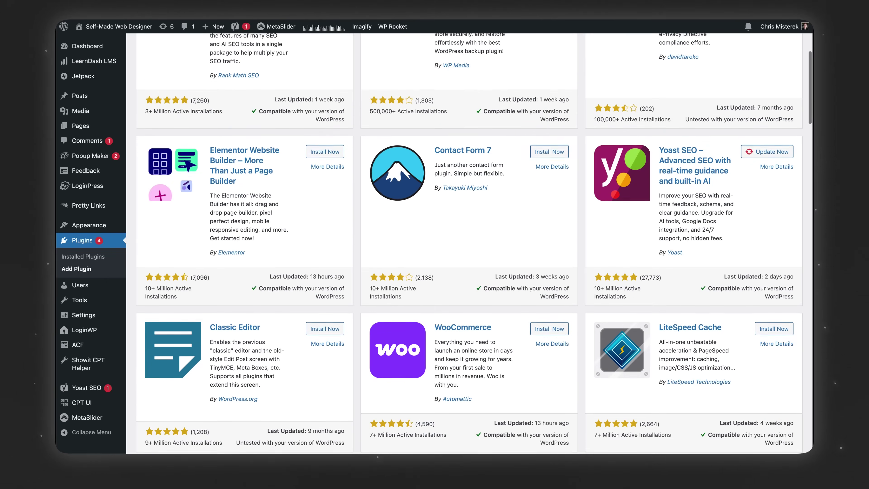
{"action": "scroll", "coordinate": [469, 243], "scroll_direction": "down", "scroll_amount": 5}
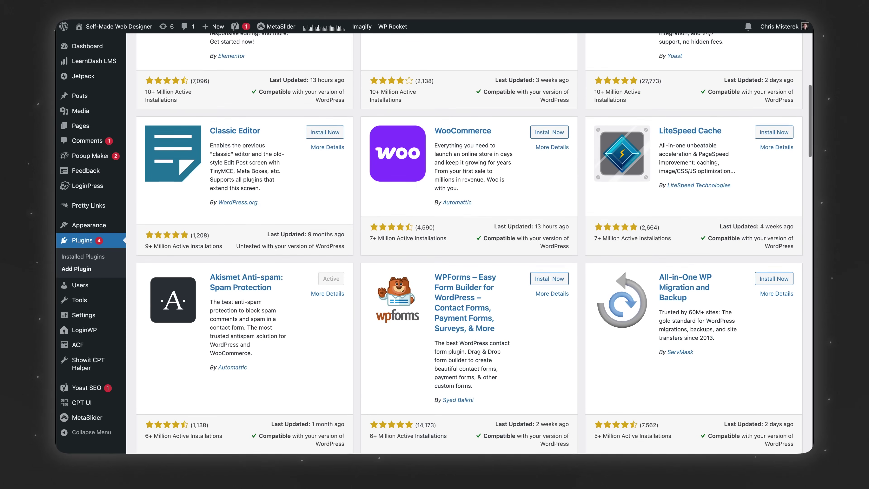
{"action": "scroll", "coordinate": [469, 243], "scroll_direction": "down", "scroll_amount": 4}
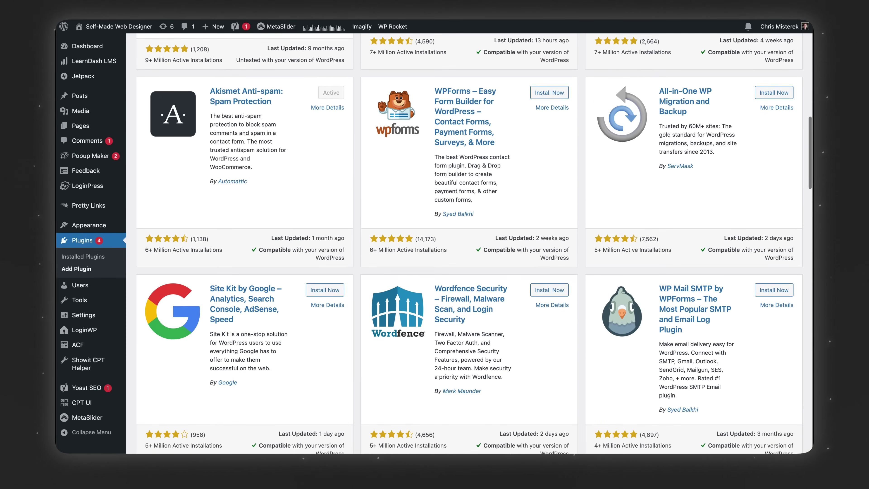
{"action": "scroll", "coordinate": [469, 242], "scroll_direction": "down", "scroll_amount": 4}
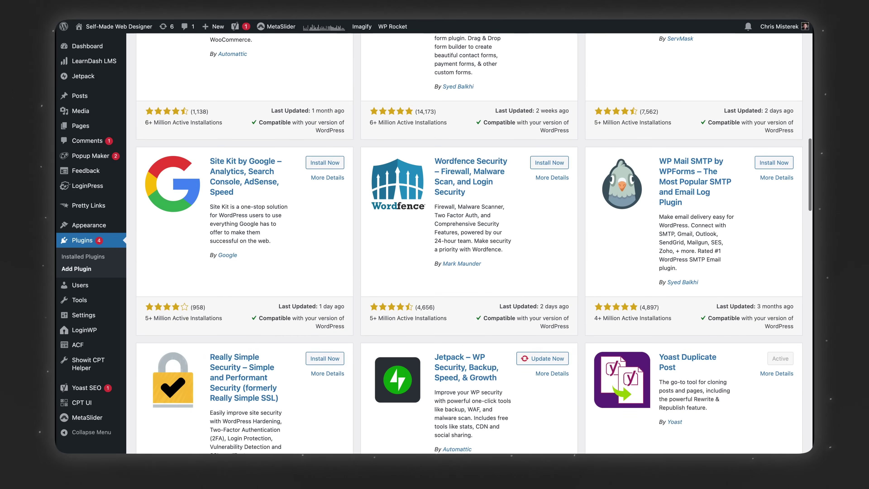
{"action": "scroll", "coordinate": [469, 243], "scroll_direction": "down", "scroll_amount": 2}
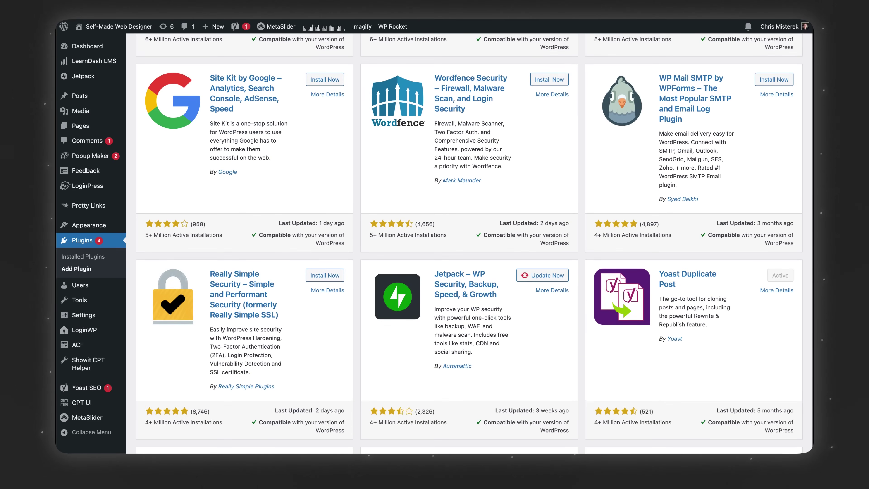
{"action": "scroll", "coordinate": [474, 243], "scroll_direction": "down", "scroll_amount": 4}
{"action": "scroll", "coordinate": [473, 243], "scroll_direction": "down", "scroll_amount": 2}
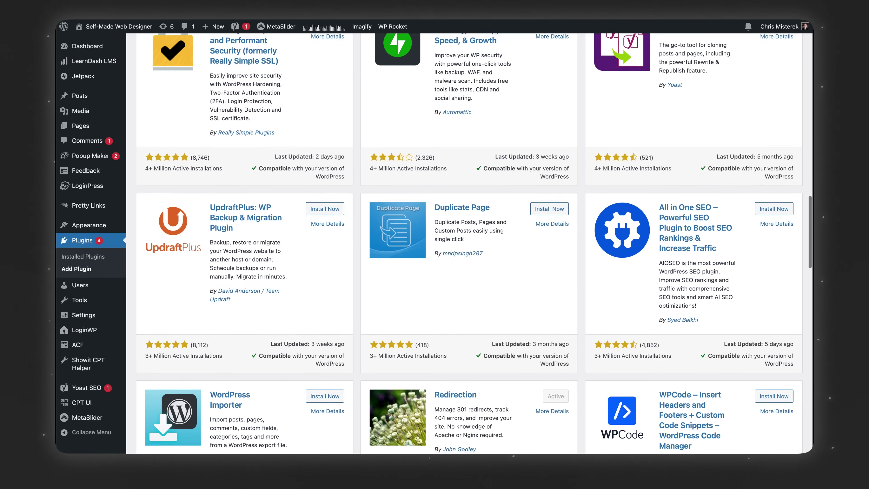
{"action": "scroll", "coordinate": [474, 243], "scroll_direction": "down", "scroll_amount": 5}
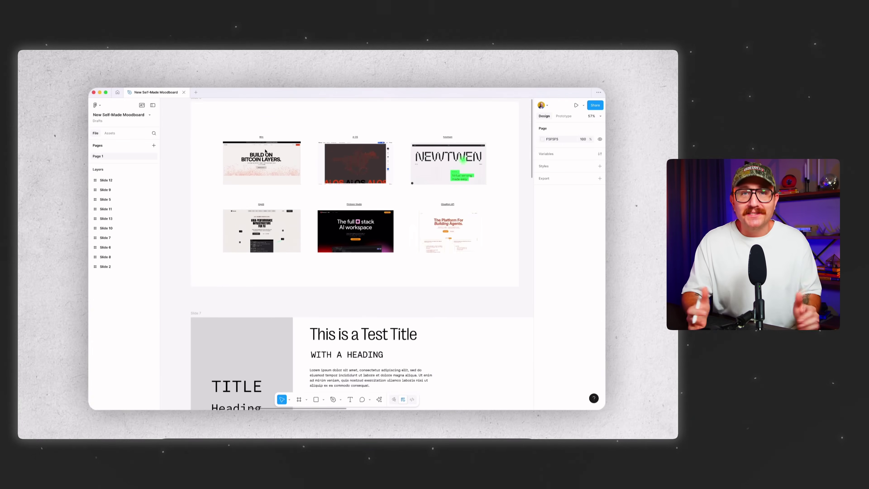
{"action": "scroll", "coordinate": [265, 151], "scroll_direction": "down", "scroll_amount": 5}
{"action": "scroll", "coordinate": [265, 148], "scroll_direction": "right", "scroll_amount": 5}
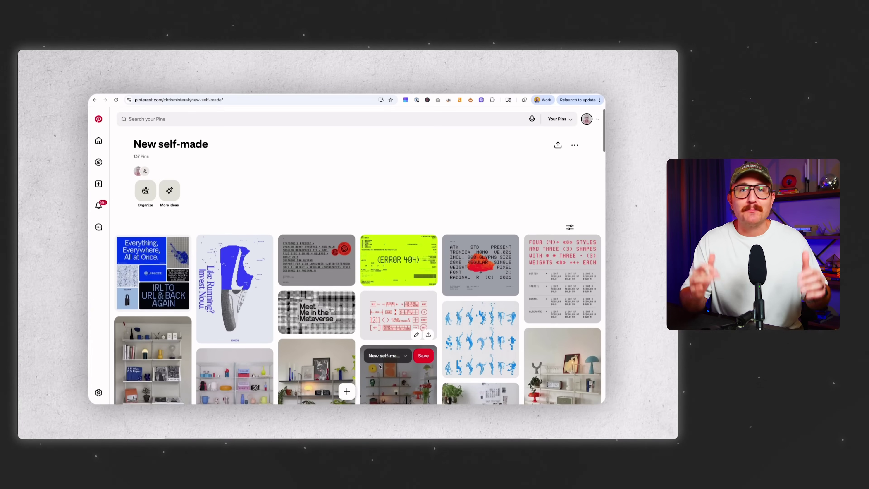
{"action": "scroll", "coordinate": [379, 366], "scroll_direction": "down", "scroll_amount": 10}
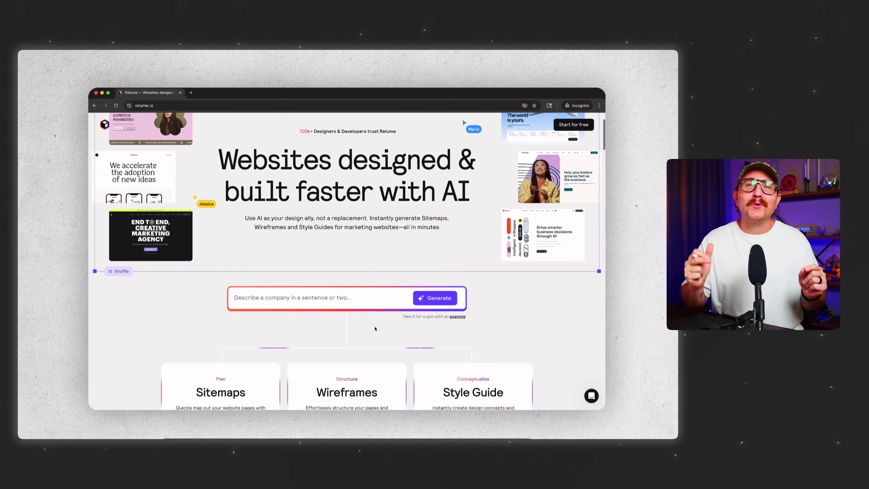
Scroll down the relume.io homepage past its Prompt to Sitemap and Sitemap to Wireframe features
{"action": "scroll", "coordinate": [375, 329], "scroll_direction": "down", "scroll_amount": 10}
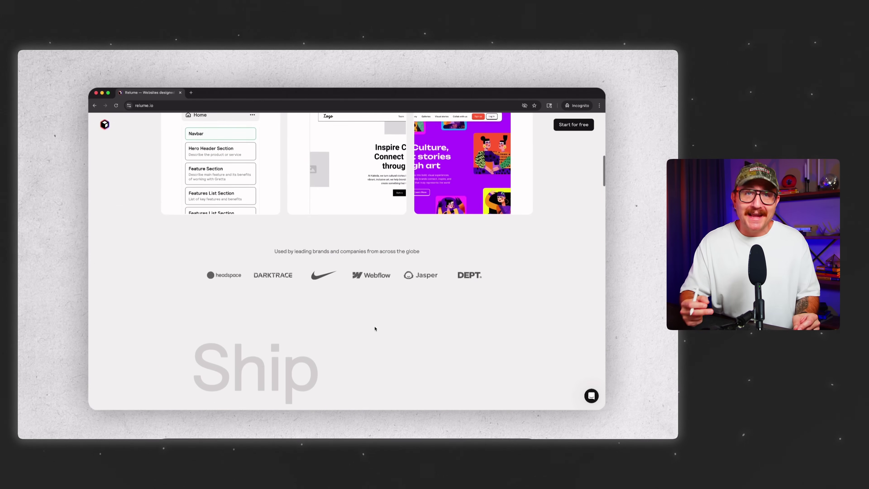
{"action": "scroll", "coordinate": [375, 329], "scroll_direction": "down", "scroll_amount": 8}
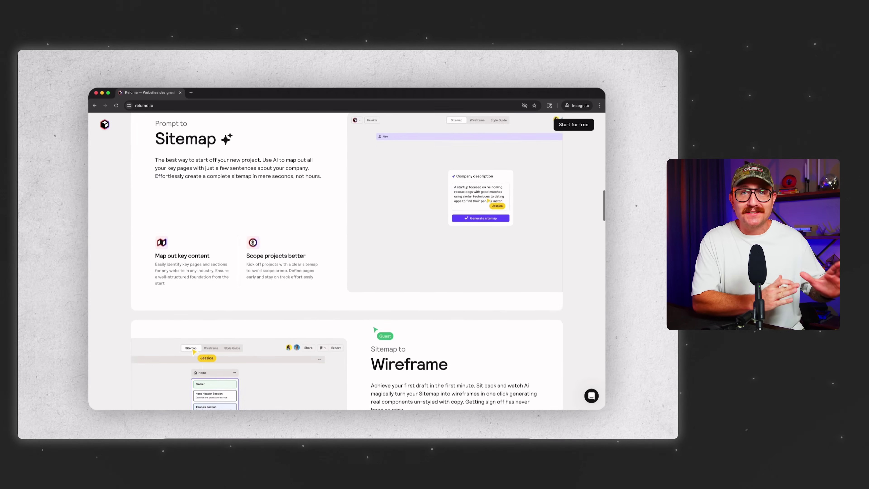
{"action": "scroll", "coordinate": [375, 328], "scroll_direction": "down", "scroll_amount": 8}
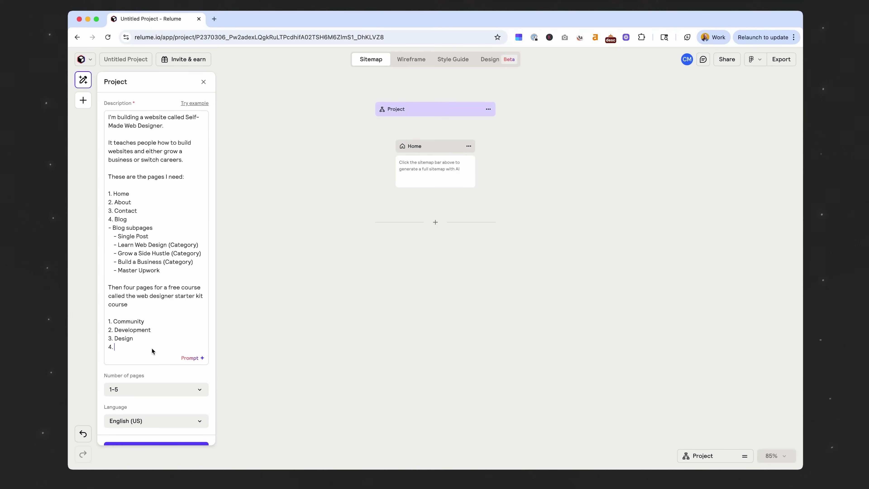
Generate the sitemap from the project description and pan across the page and blog wireframes
{"action": "type", "text": "ts"}
{"action": "scroll", "coordinate": [165, 375], "scroll_direction": "down", "scroll_amount": 1}
{"action": "left_click", "coordinate": [156, 431]}
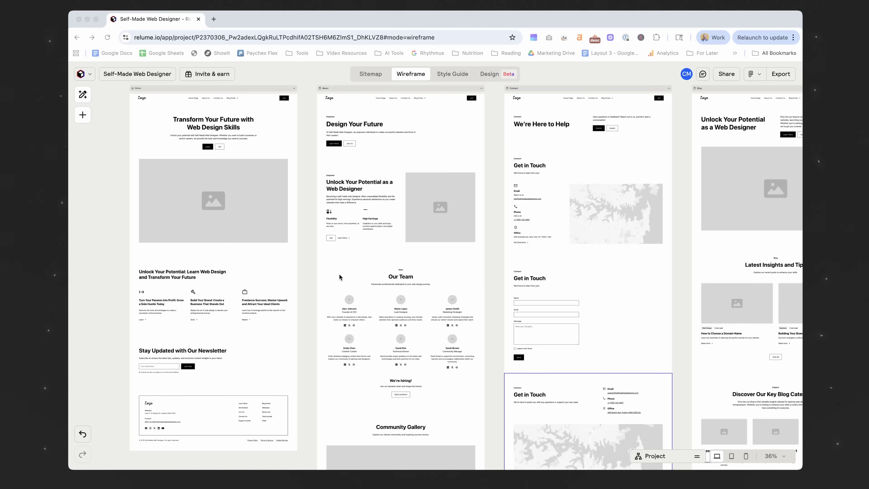
{"action": "left_click_drag", "start_coordinate": [340, 276], "coordinate": [136, 268]}
{"action": "left_click_drag", "start_coordinate": [547, 278], "coordinate": [335, 274]}
{"action": "left_click_drag", "start_coordinate": [709, 244], "coordinate": [492, 253]}
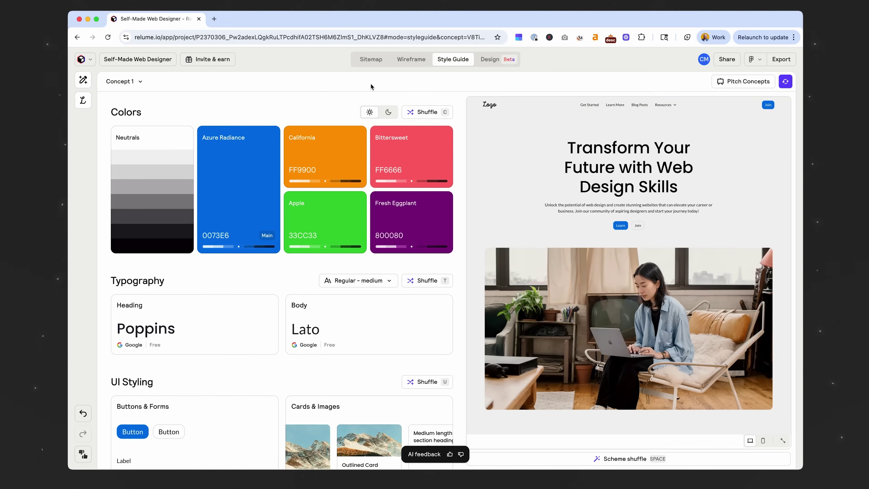
Remove Bittersweet, Fresh Eggplant, California and Apple from the palette and make Turbo yellow FFE500 the main colour
{"action": "left_click", "coordinate": [425, 137]}
{"action": "left_click", "coordinate": [425, 137]}
{"action": "left_click", "coordinate": [340, 137]}
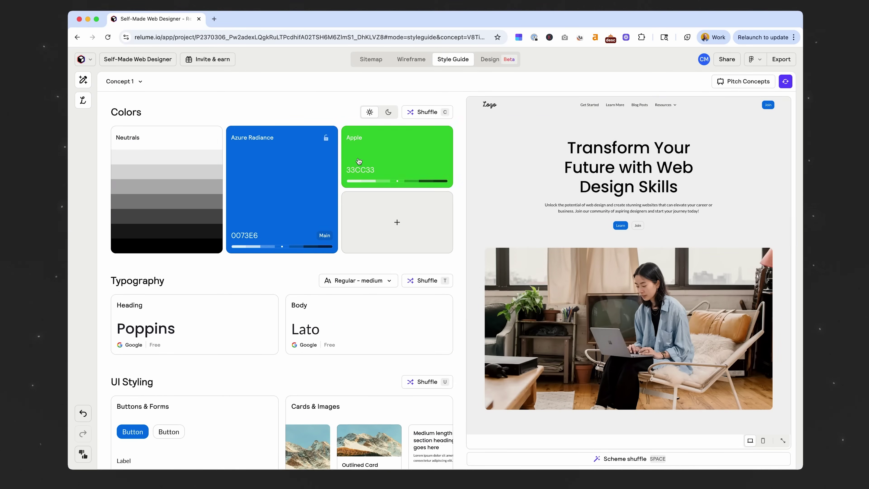
{"action": "left_click", "coordinate": [427, 137]}
{"action": "left_click", "coordinate": [290, 185]}
{"action": "type", "text": "FFE500"}
{"action": "left_click", "coordinate": [277, 103]}
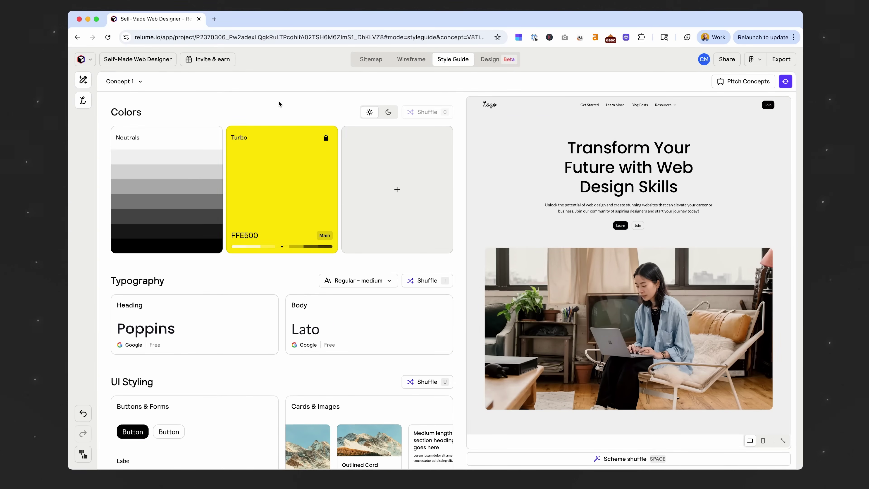
Choose to upload a new image file for the section photo
{"action": "scroll", "coordinate": [630, 223], "scroll_direction": "down", "scroll_amount": 5}
{"action": "scroll", "coordinate": [630, 223], "scroll_direction": "down", "scroll_amount": 15}
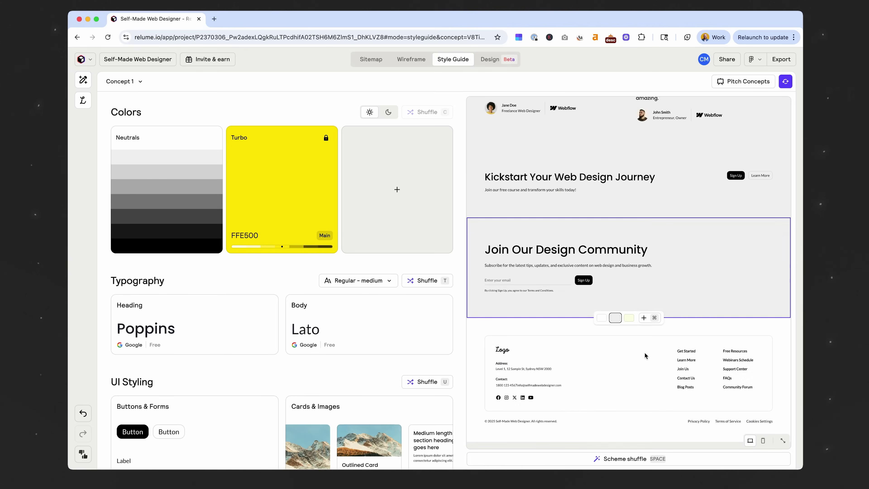
{"action": "scroll", "coordinate": [698, 276], "scroll_direction": "up", "scroll_amount": 10}
{"action": "left_click", "coordinate": [697, 276]}
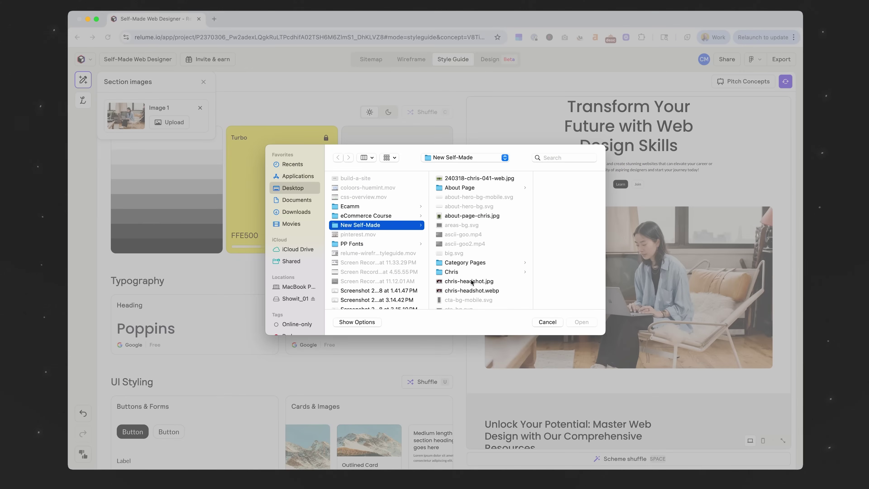
{"action": "double_click", "coordinate": [455, 281]}
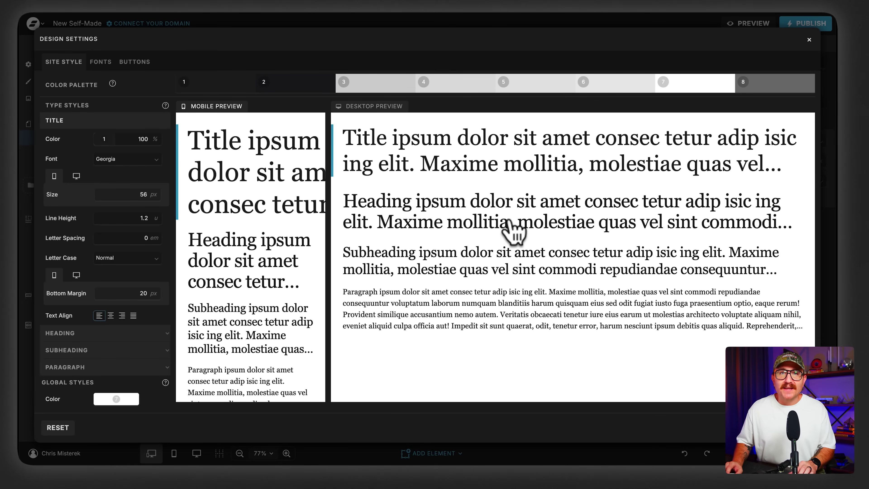
Make palette swatch 8 yellow
{"action": "scroll", "coordinate": [249, 252], "scroll_direction": "down", "scroll_amount": 5}
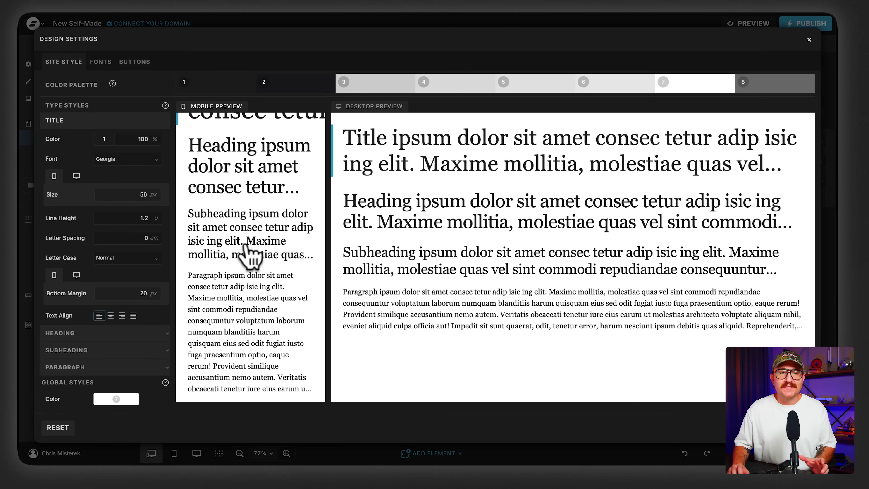
{"action": "scroll", "coordinate": [249, 251], "scroll_direction": "up", "scroll_amount": 5}
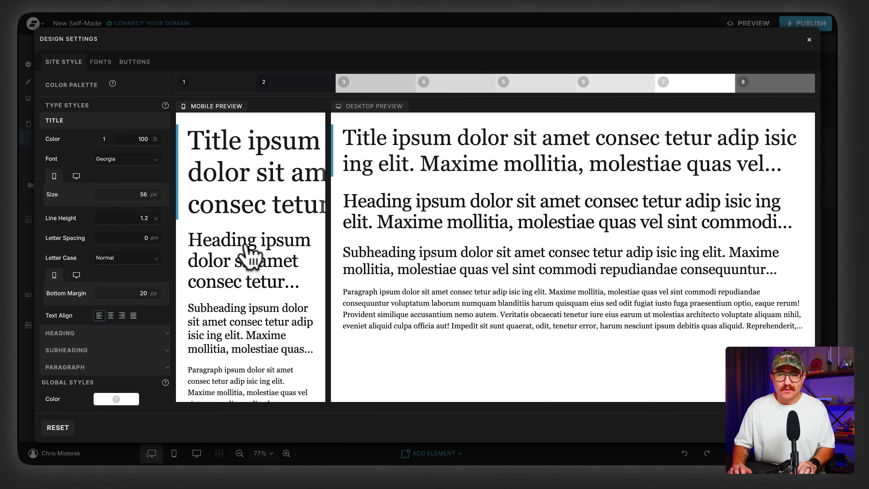
{"action": "left_click", "coordinate": [764, 94]}
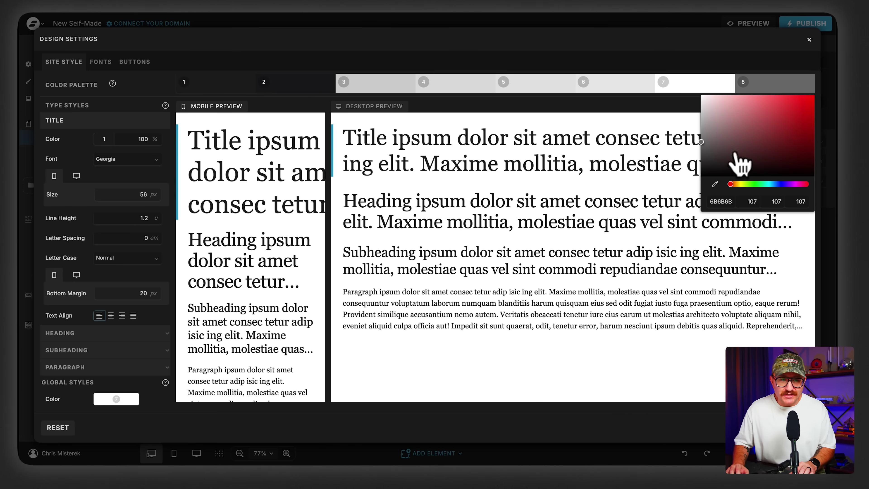
{"action": "left_click", "coordinate": [715, 195]}
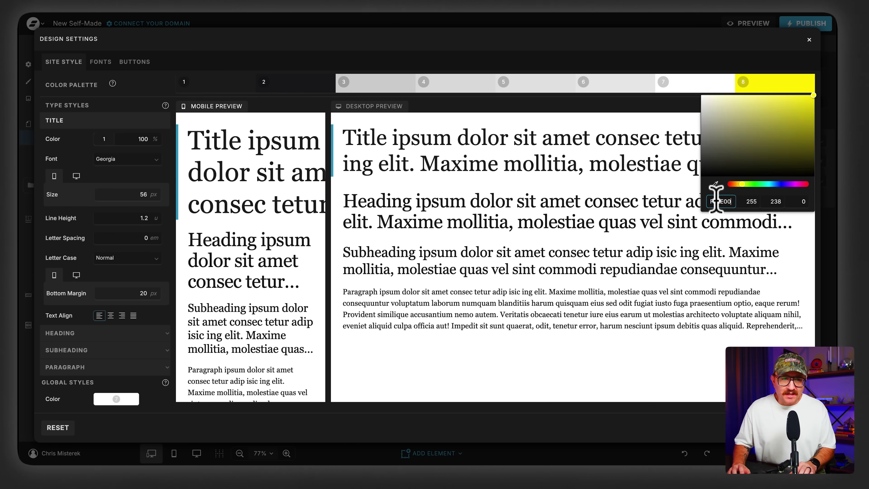
Set the Title style to PP Right Grotesk Compact, line height 1, letter spacing -0.02, uppercase
{"action": "left_click", "coordinate": [130, 159]}
{"action": "left_click", "coordinate": [142, 204]}
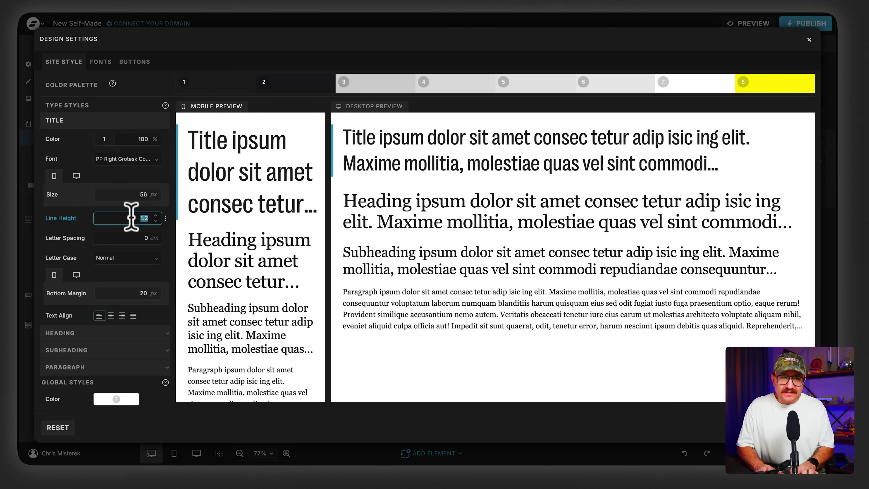
{"action": "type", "text": "1"}
{"action": "left_click", "coordinate": [143, 239]}
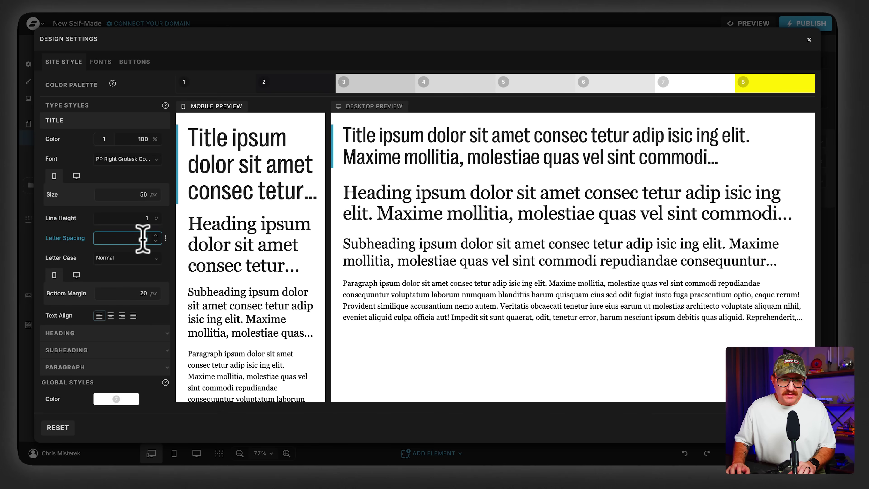
{"action": "type", "text": "-0.02"}
{"action": "left_click", "coordinate": [136, 258]}
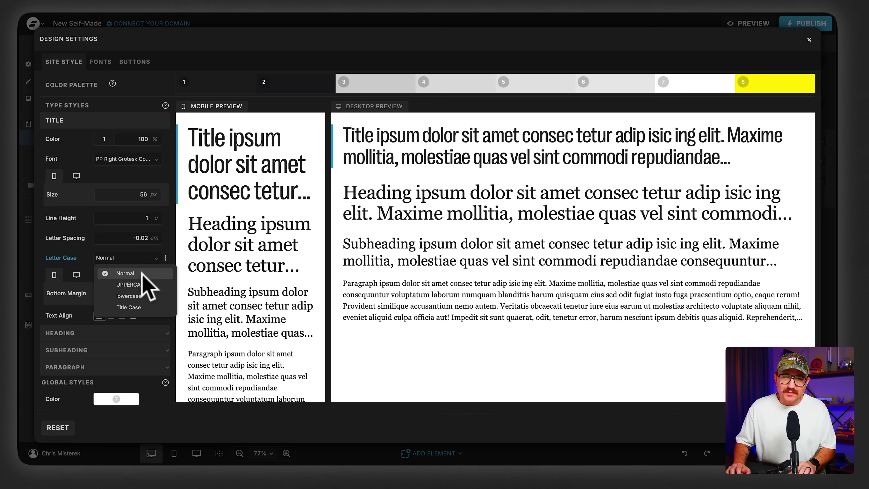
{"action": "left_click", "coordinate": [143, 284]}
Set the desktop Title size to 150 px
{"action": "left_click", "coordinate": [136, 194]}
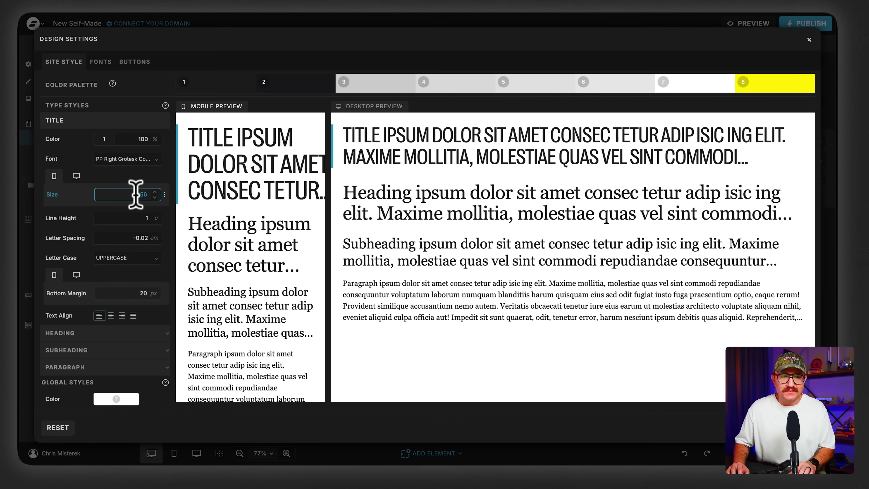
{"action": "left_click", "coordinate": [76, 176]}
{"action": "left_click", "coordinate": [123, 189]}
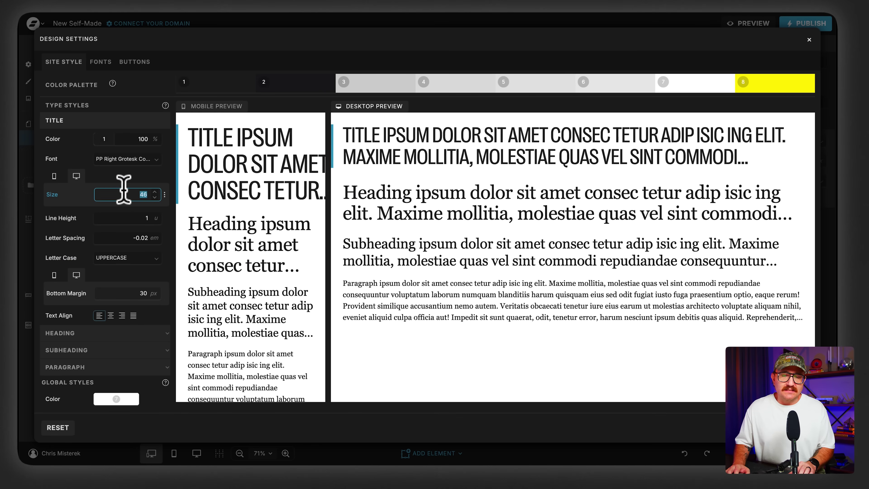
{"action": "type", "text": "150"}
{"action": "left_click", "coordinate": [155, 235]}
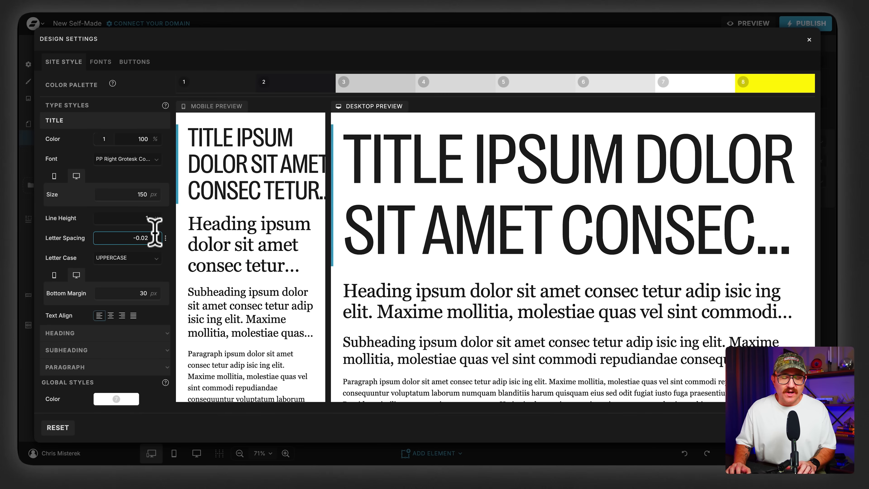
{"action": "left_click", "coordinate": [557, 195]}
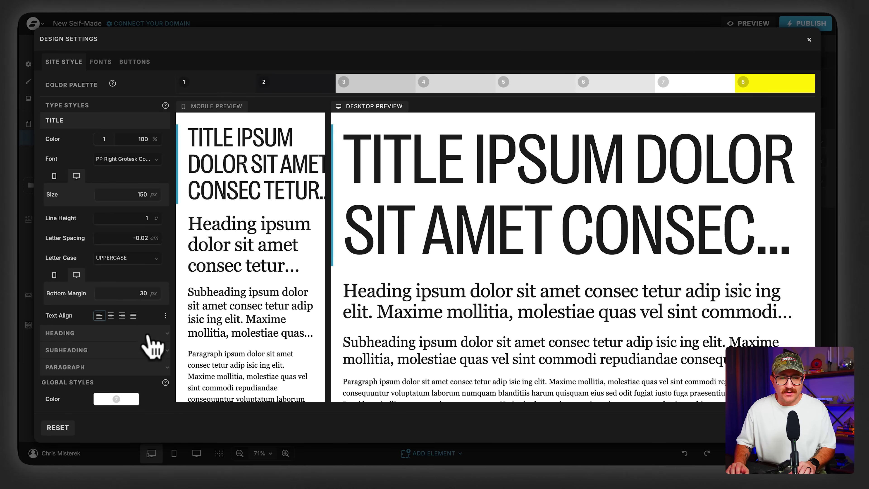
Set the Paragraph font to Aeonik Fono Regular, then review the Heading and Subheading styles
{"action": "left_click", "coordinate": [125, 367]}
{"action": "left_click", "coordinate": [139, 209]}
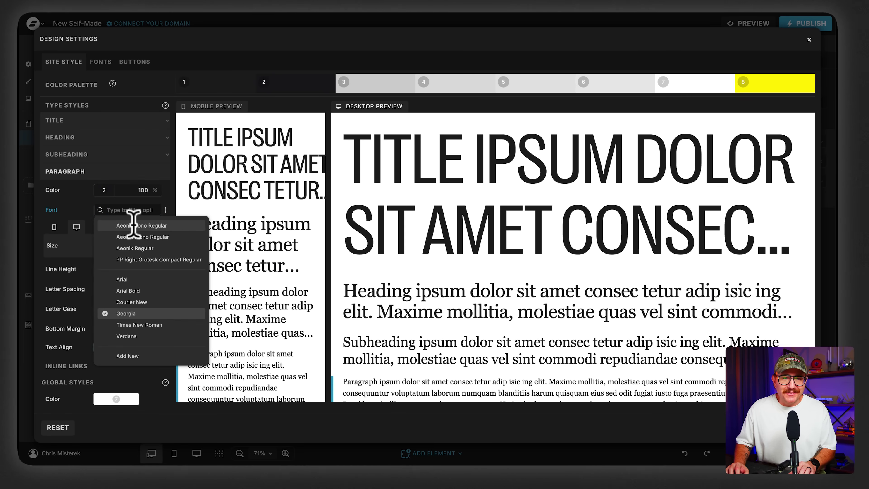
{"action": "left_click", "coordinate": [142, 225]}
{"action": "left_click", "coordinate": [63, 198]}
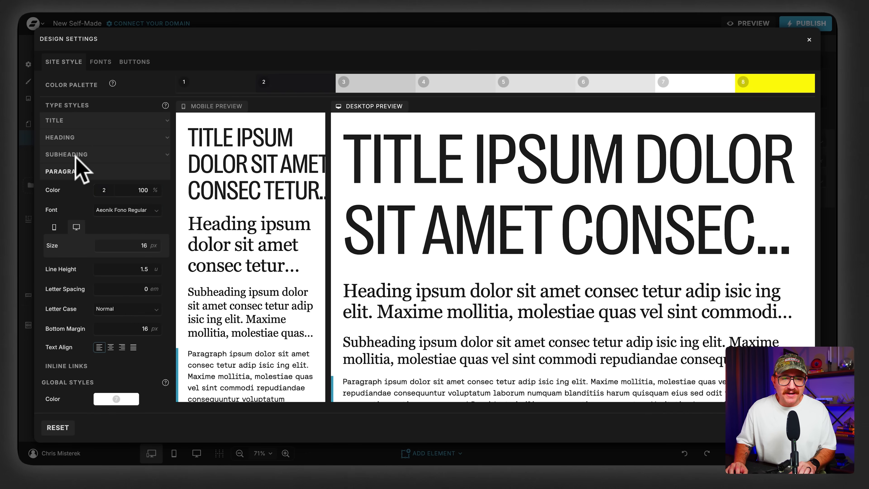
{"action": "left_click", "coordinate": [82, 139]}
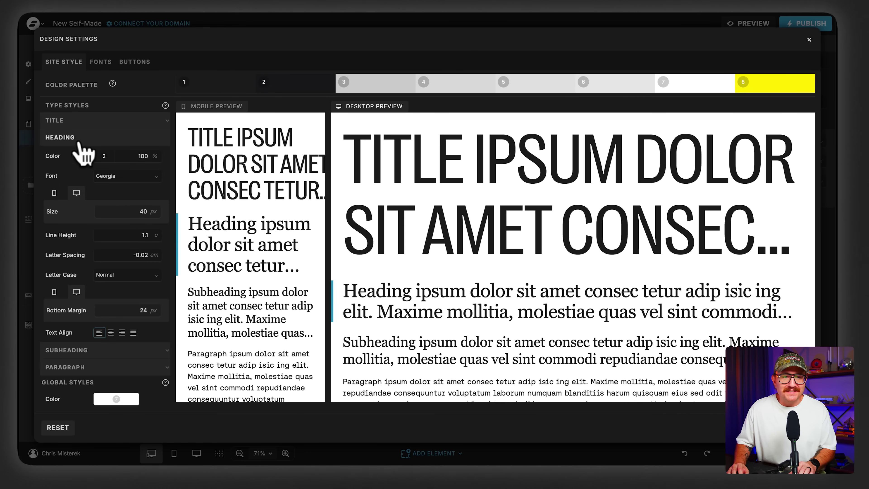
{"action": "left_click", "coordinate": [68, 350]}
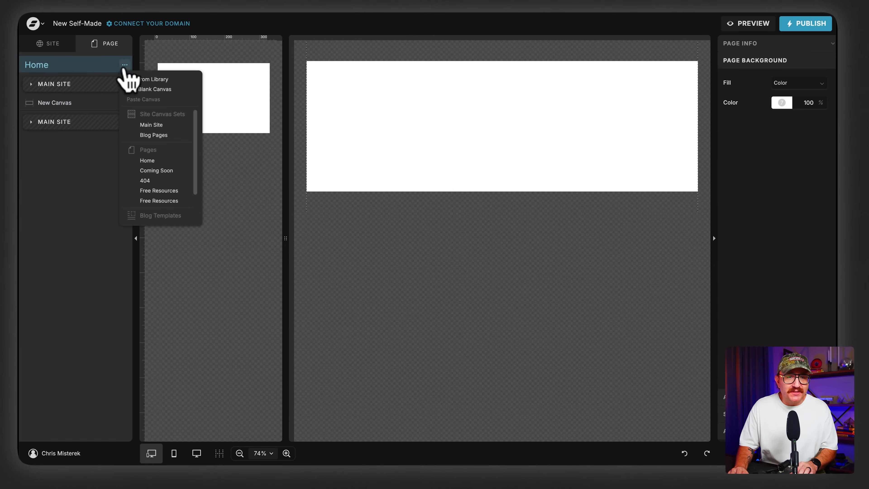
Add two blank canvases to the Home page
{"action": "left_click", "coordinate": [131, 88]}
{"action": "left_click", "coordinate": [125, 65]}
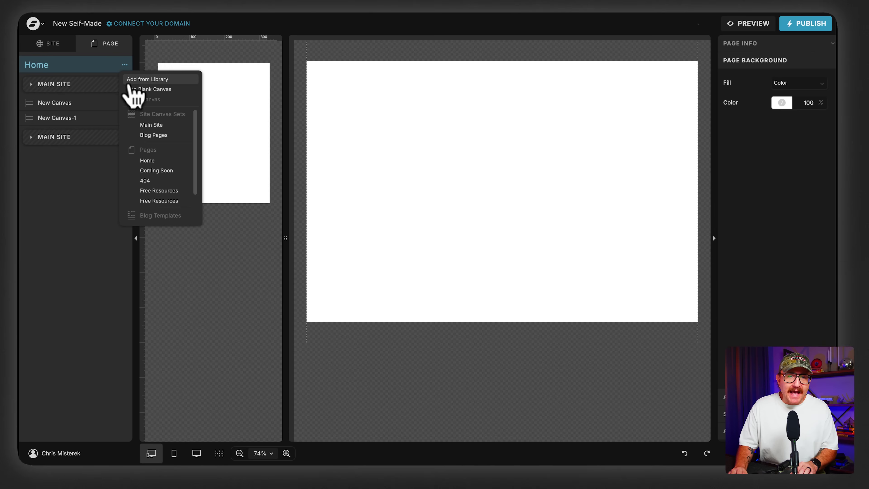
{"action": "left_click", "coordinate": [132, 88]}
Rename the new canvases Navigation, Footer and Hero
{"action": "double_click", "coordinate": [56, 103]}
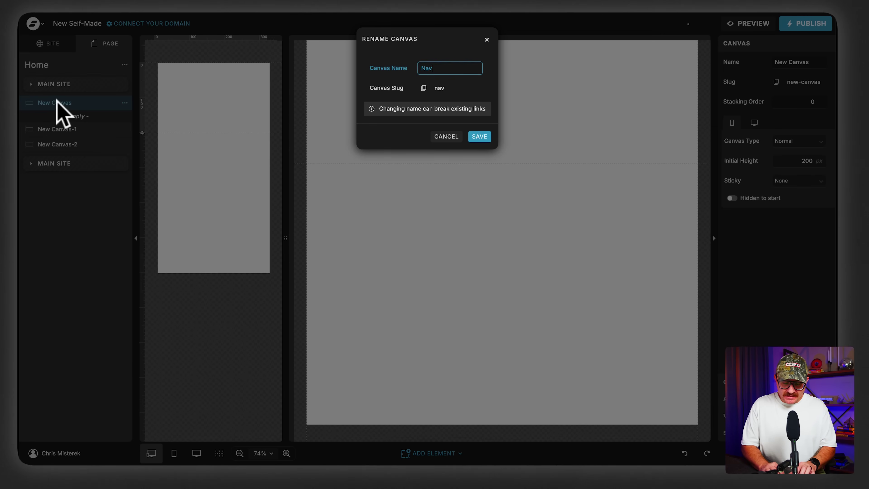
{"action": "type", "text": "Navigation"}
{"action": "key", "text": "Return"}
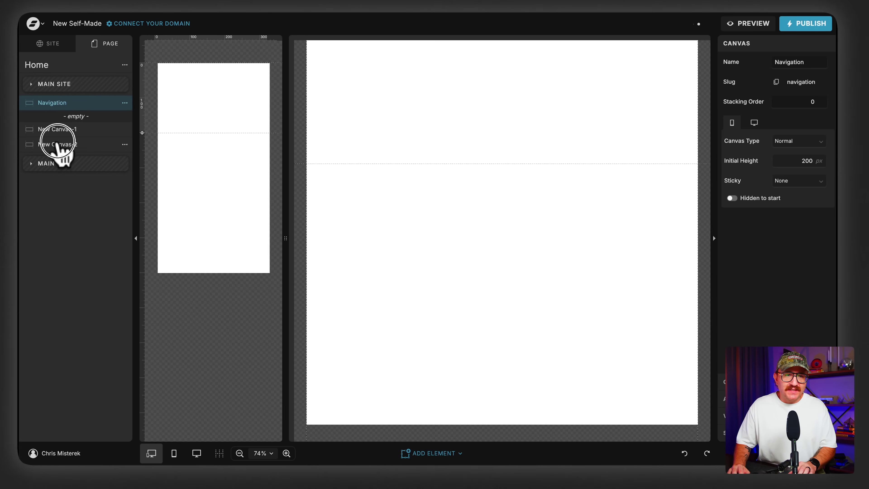
{"action": "left_click", "coordinate": [57, 143]}
{"action": "double_click", "coordinate": [56, 133]}
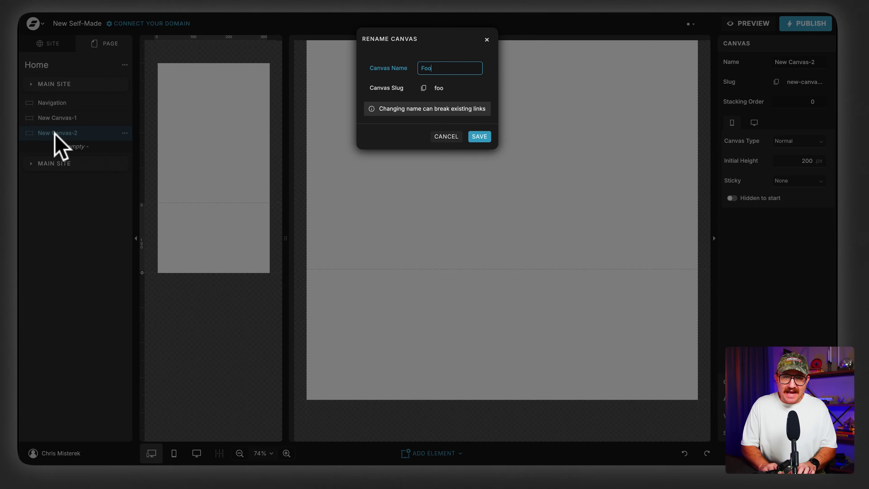
{"action": "key", "text": "Return"}
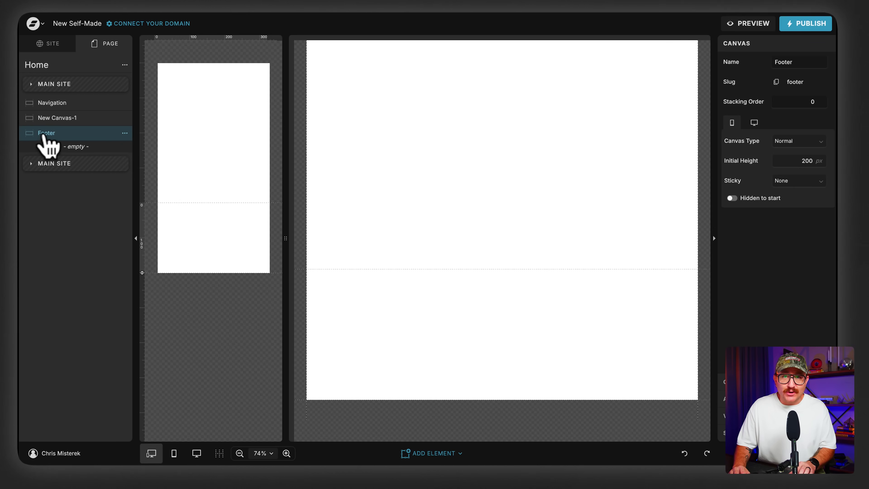
{"action": "left_click", "coordinate": [46, 117]}
{"action": "left_click", "coordinate": [46, 117]}
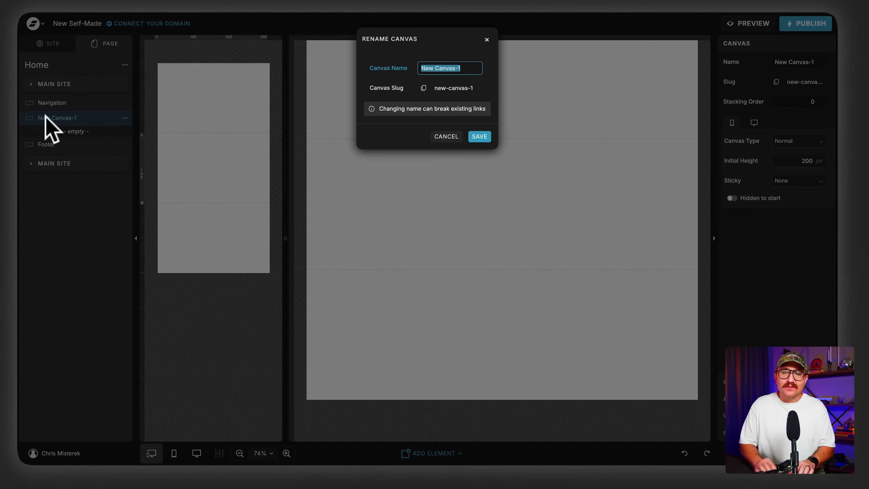
{"action": "key", "text": "Return"}
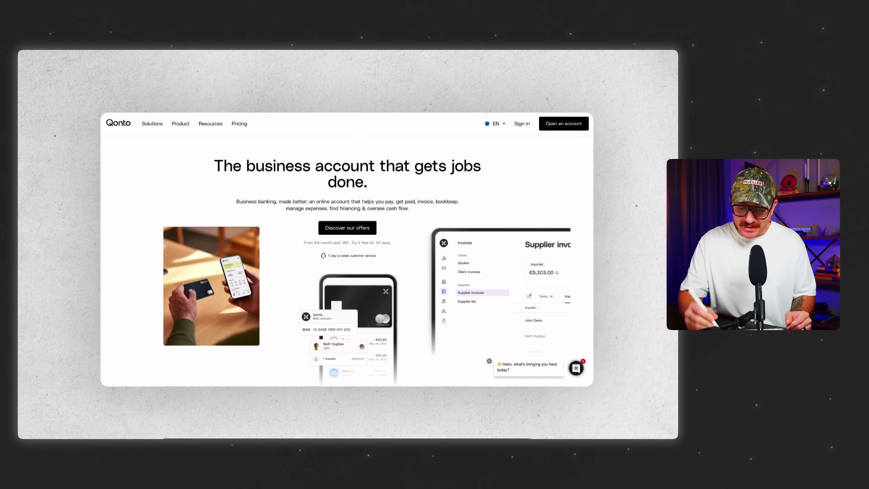
Sketch notes on the Qonto page, circle Discover our offers, then shrink Showit's Navigation canvas to 64 px
{"action": "mouse_move", "coordinate": [508, 151]}
{"action": "left_mouse_down"}
{"action": "mouse_move", "coordinate": [509, 176]}
{"action": "mouse_move", "coordinate": [475, 195]}
{"action": "mouse_move", "coordinate": [465, 214]}
{"action": "left_mouse_up"}
{"action": "mouse_move", "coordinate": [496, 187]}
{"action": "left_mouse_down"}
{"action": "mouse_move", "coordinate": [487, 214]}
{"action": "mouse_move", "coordinate": [508, 215]}
{"action": "left_mouse_up"}
{"action": "left_click_drag", "start_coordinate": [330, 214], "coordinate": [318, 213]}
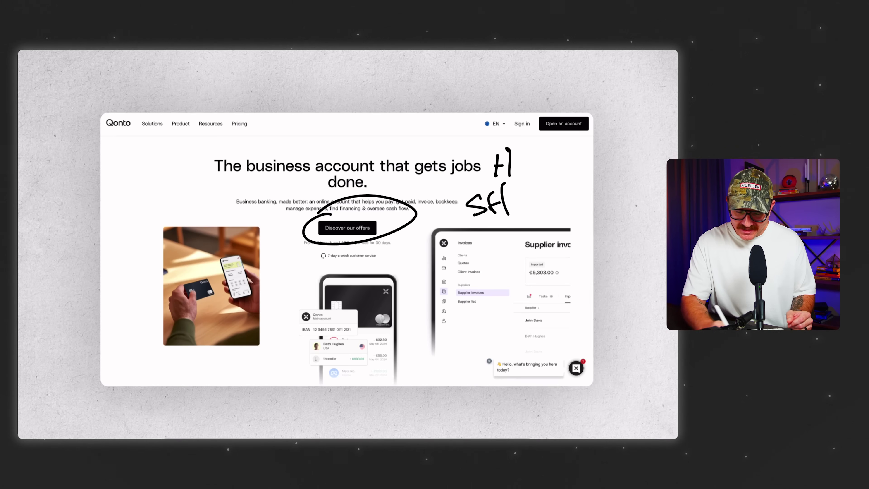
{"action": "mouse_move", "coordinate": [111, 320]}
{"action": "left_mouse_down"}
{"action": "mouse_move", "coordinate": [137, 244]}
{"action": "mouse_move", "coordinate": [156, 257]}
{"action": "left_mouse_up"}
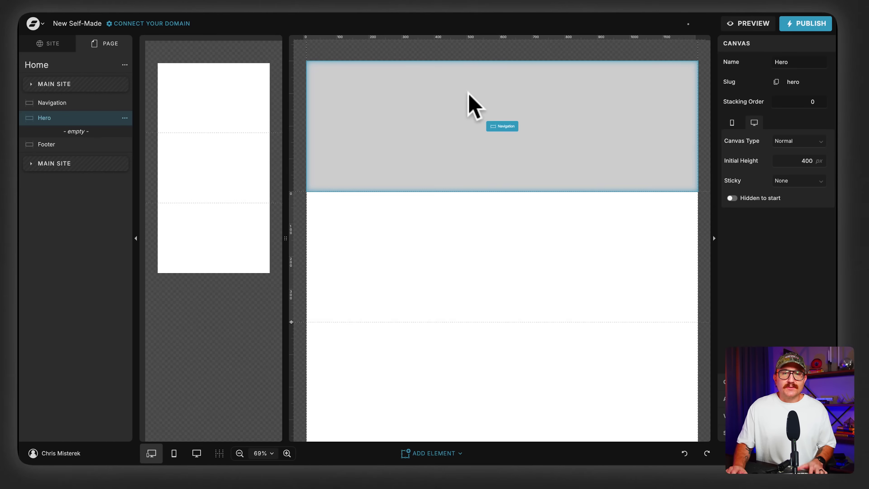
{"action": "left_click", "coordinate": [441, 121]}
{"action": "left_click_drag", "start_coordinate": [294, 193], "coordinate": [296, 83]}
Shorten the mobile Navigation canvas and make Hero 604 px tall on desktop, 466 px on mobile
{"action": "left_click", "coordinate": [194, 101]}
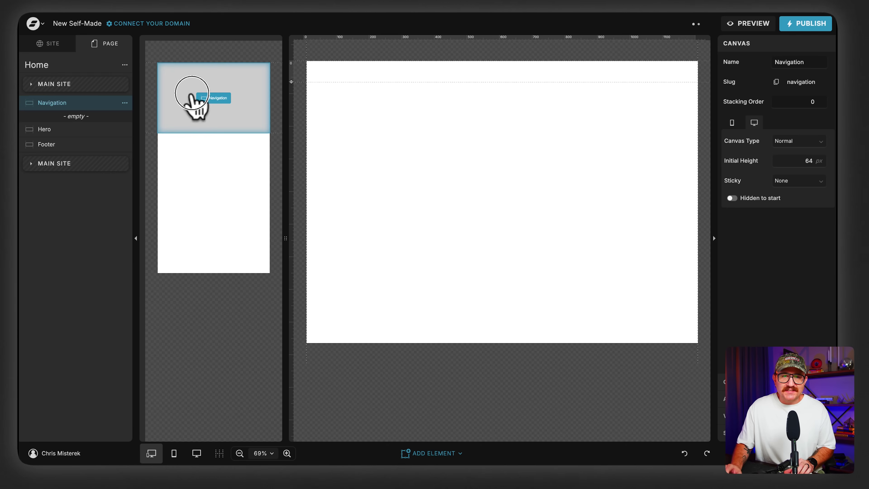
{"action": "left_click_drag", "start_coordinate": [142, 132], "coordinate": [145, 77]}
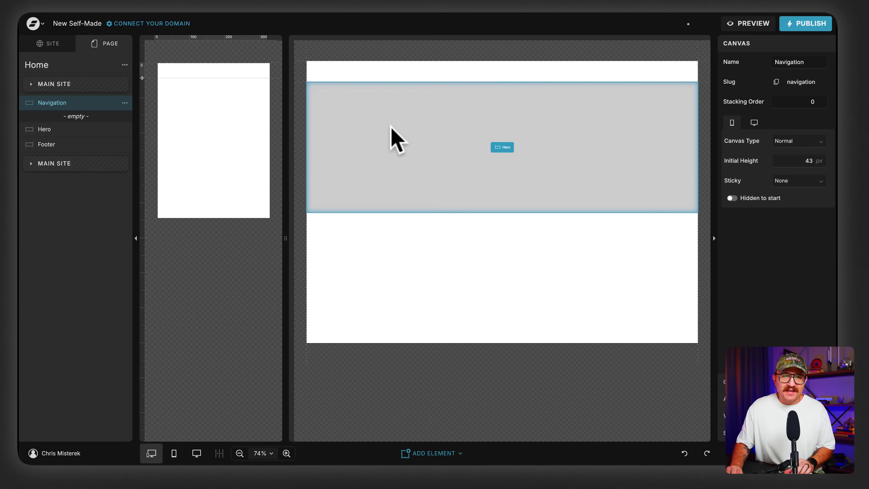
{"action": "left_click", "coordinate": [392, 140]}
{"action": "left_click_drag", "start_coordinate": [291, 217], "coordinate": [295, 289]}
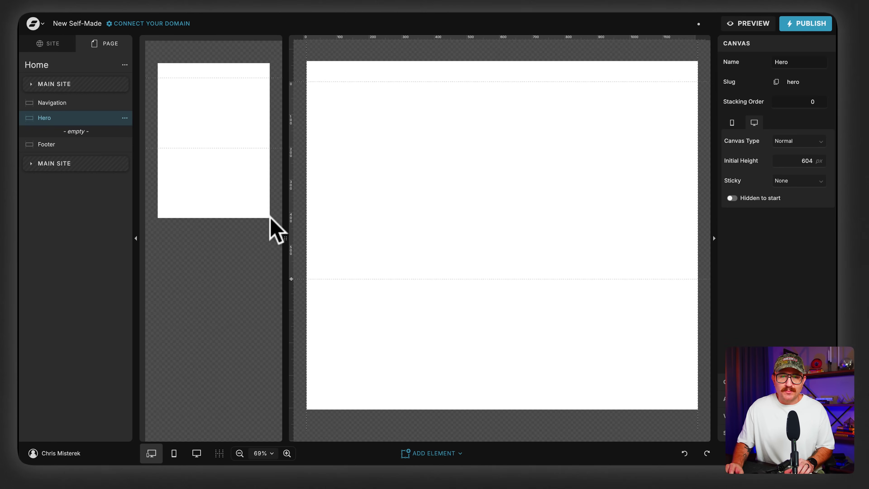
{"action": "left_click", "coordinate": [181, 147]}
{"action": "left_click_drag", "start_coordinate": [145, 147], "coordinate": [139, 241]}
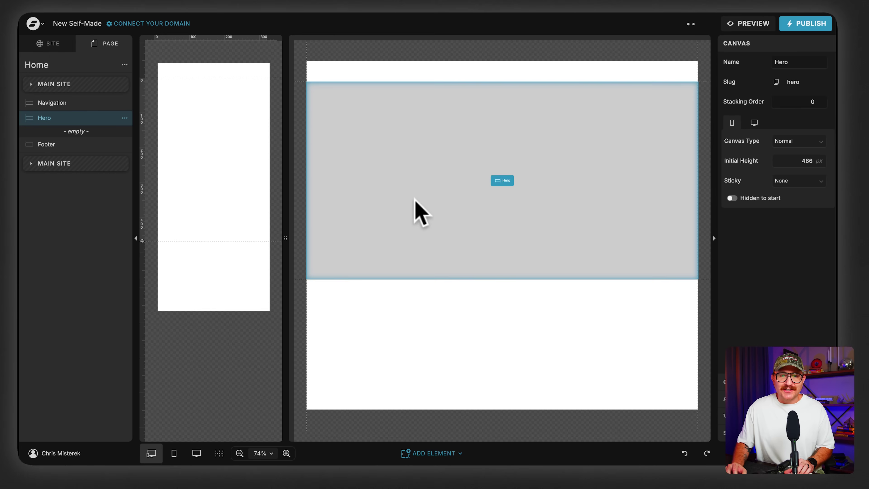
{"action": "left_click", "coordinate": [413, 207]}
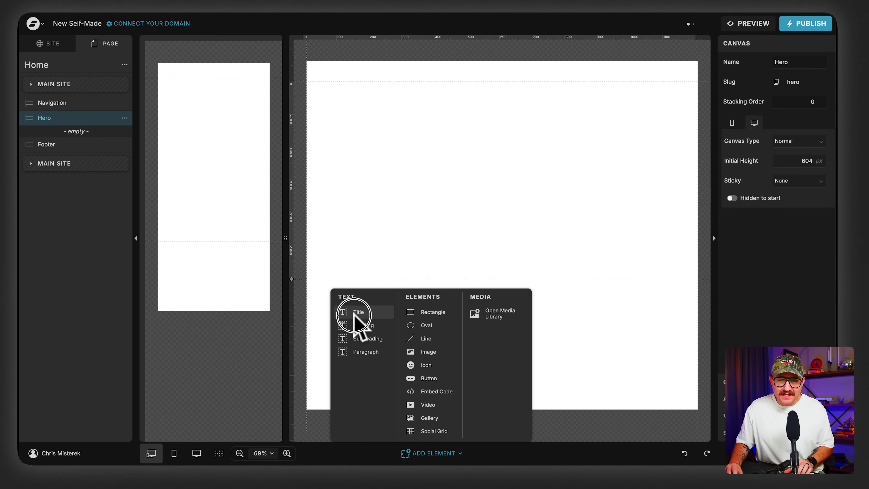
Place the title at the Hero's top-left, enlarge its box and type 'HOW TO LEARN WEB DESIGN...FAST'
{"action": "left_click_drag", "start_coordinate": [506, 192], "coordinate": [409, 136]}
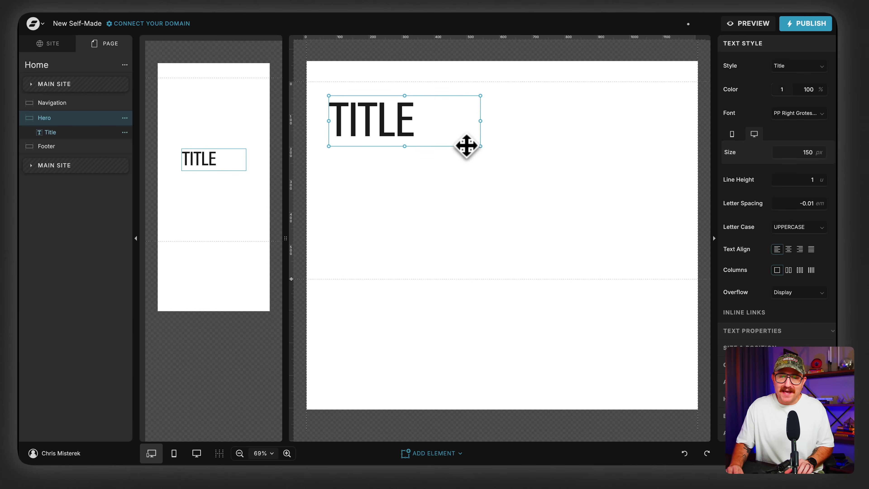
{"action": "left_click_drag", "start_coordinate": [480, 146], "coordinate": [592, 169]}
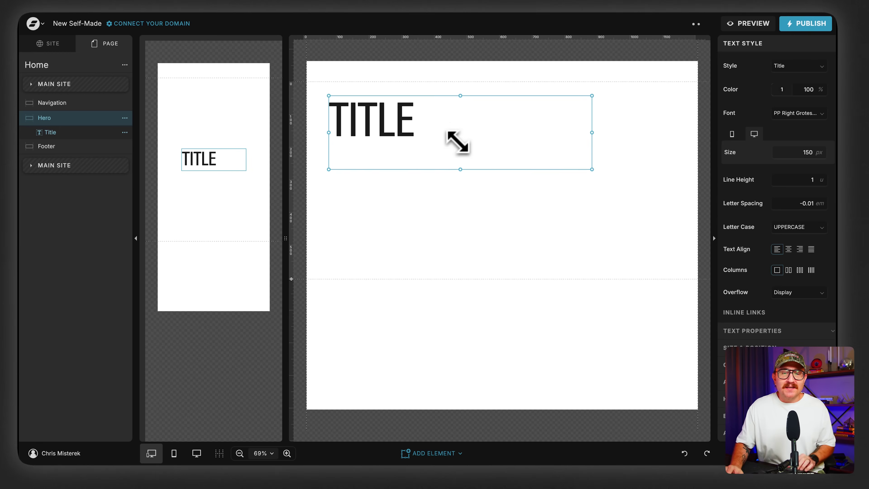
{"action": "double_click", "coordinate": [437, 130]}
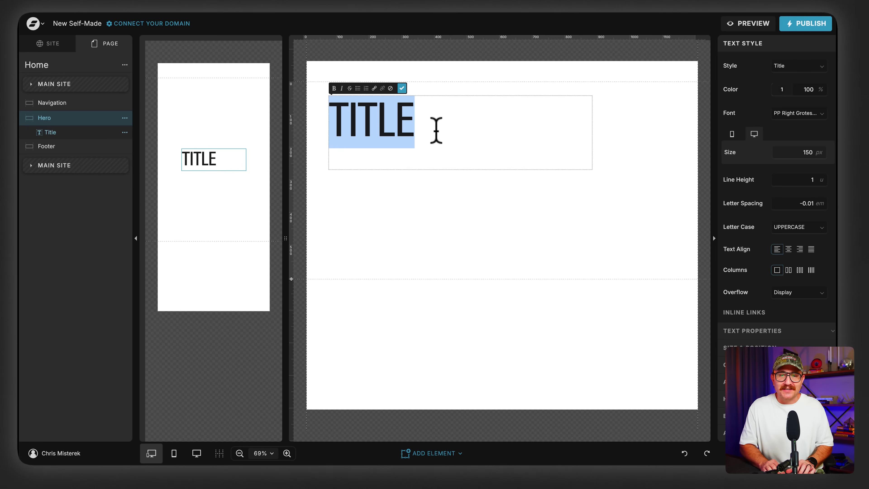
{"action": "type", "text": "HOW TO LE"}
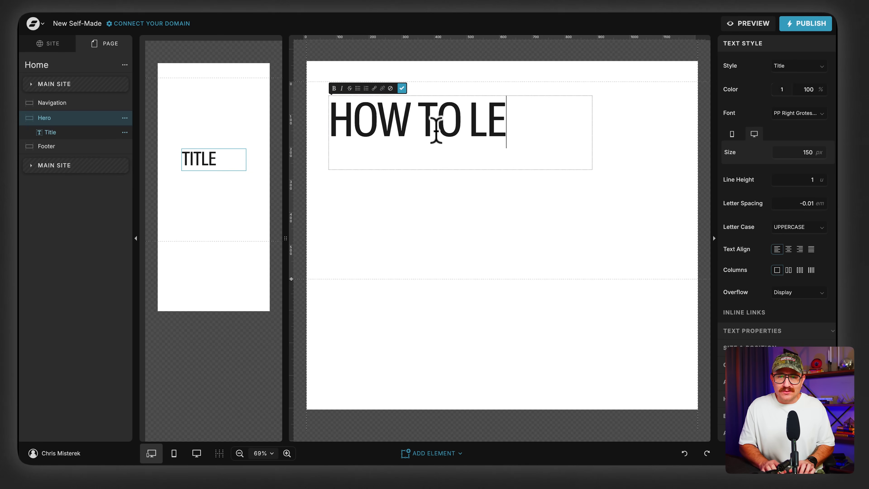
{"action": "type", "text": "ARN WEB "}
{"action": "type", "text": "DESIGN...FAST"}
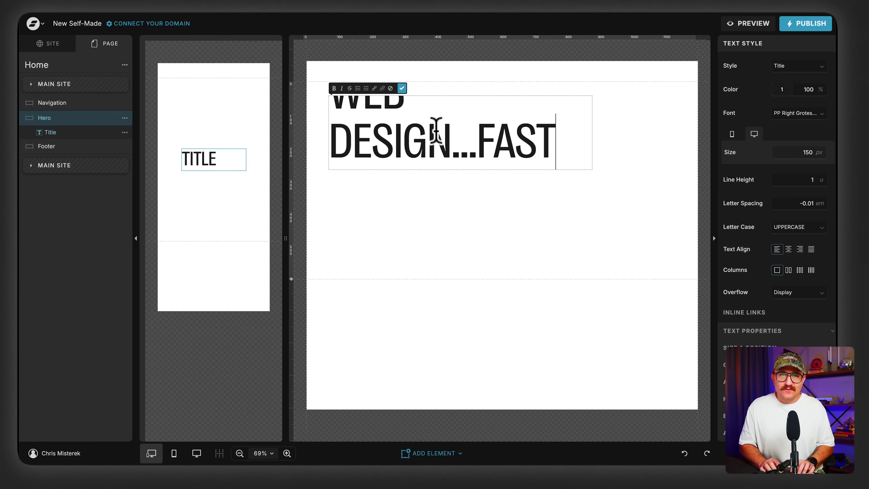
{"action": "key", "text": "Escape"}
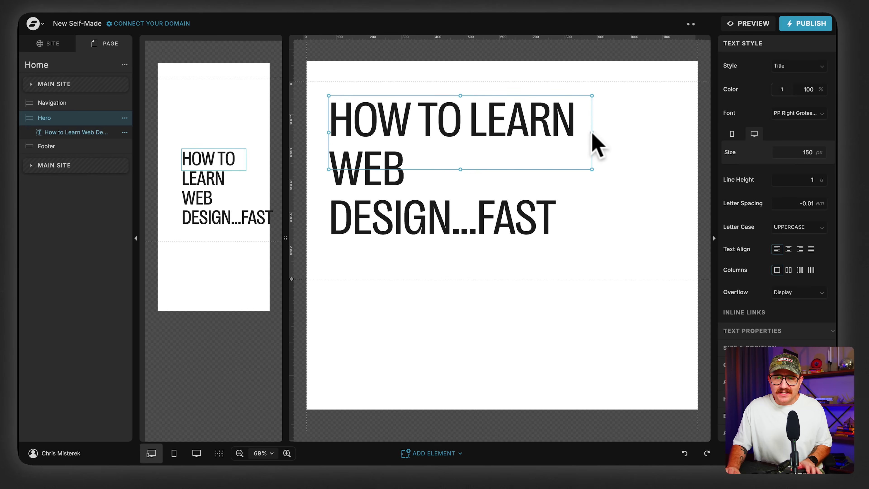
Widen the headline so WEB DESIGN...FAST fits one line, and move it top-left on mobile
{"action": "left_click_drag", "start_coordinate": [591, 132], "coordinate": [655, 134]}
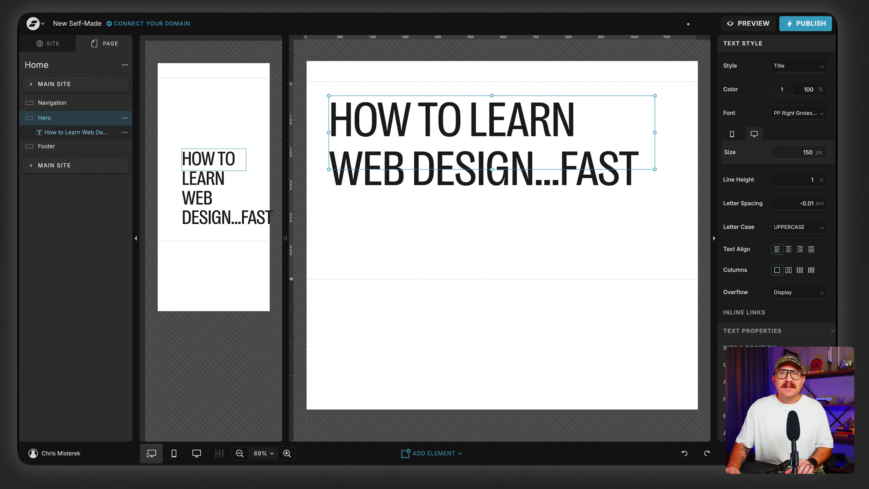
{"action": "left_click", "coordinate": [214, 165]}
{"action": "left_click_drag", "start_coordinate": [219, 161], "coordinate": [264, 100]}
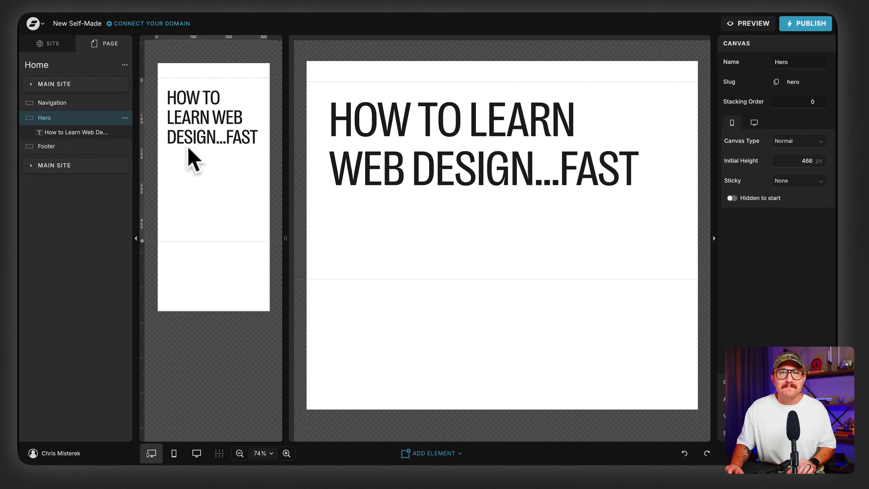
Add a paragraph below the headline promising courses, tutorials and podcasts to become your own boss
{"action": "left_click", "coordinate": [431, 452]}
{"action": "left_click", "coordinate": [360, 352]}
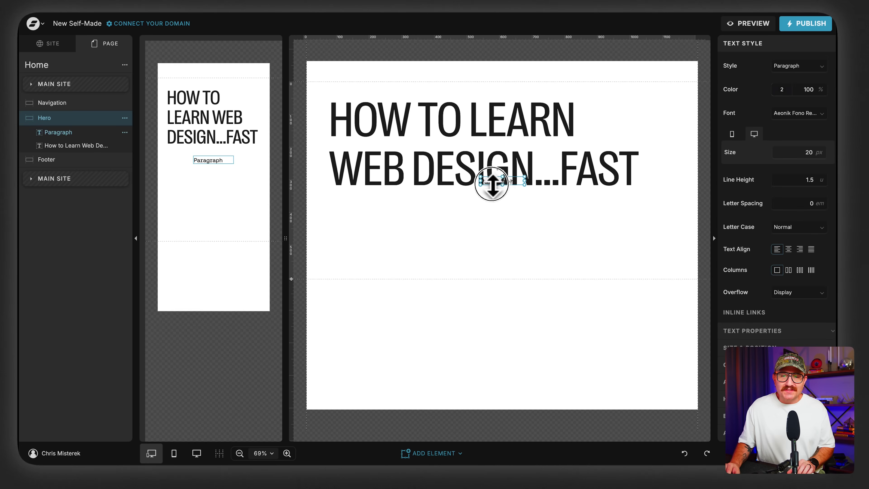
{"action": "left_click_drag", "start_coordinate": [491, 184], "coordinate": [564, 228]}
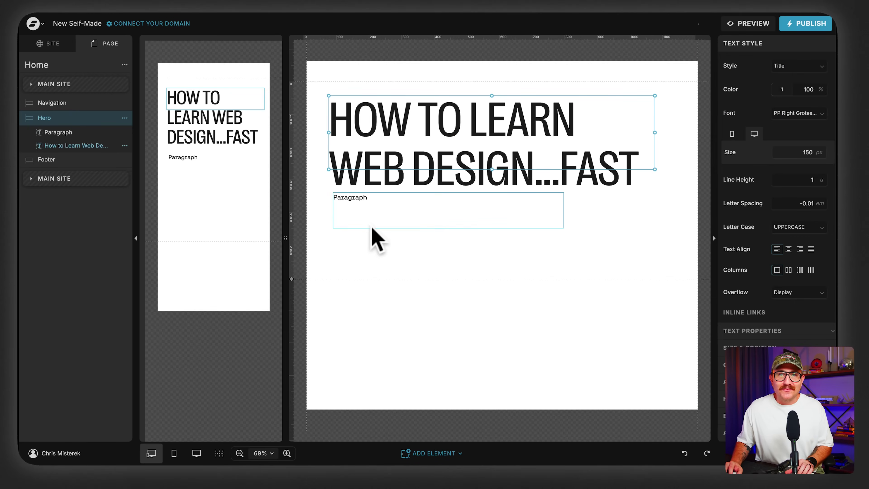
{"action": "left_click", "coordinate": [347, 219]}
{"action": "left_click", "coordinate": [349, 198]}
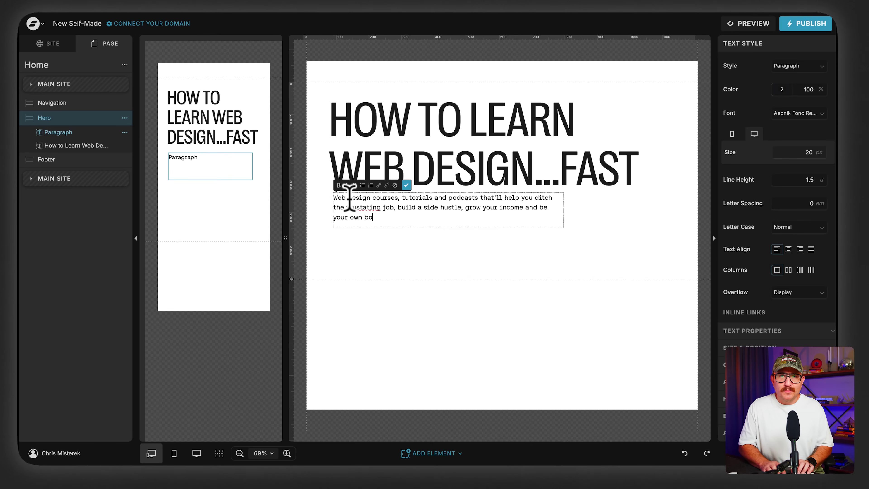
{"action": "type", "text": "ss."}
{"action": "key", "text": "Escape"}
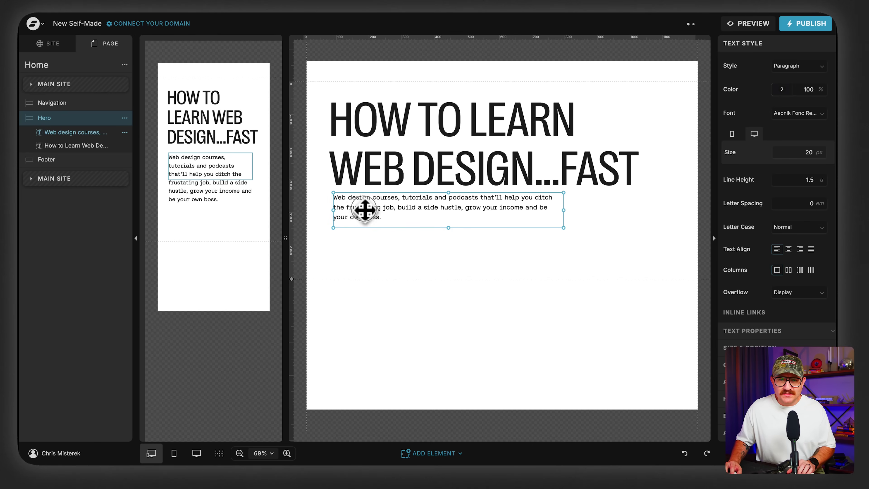
{"action": "double_click", "coordinate": [357, 207]}
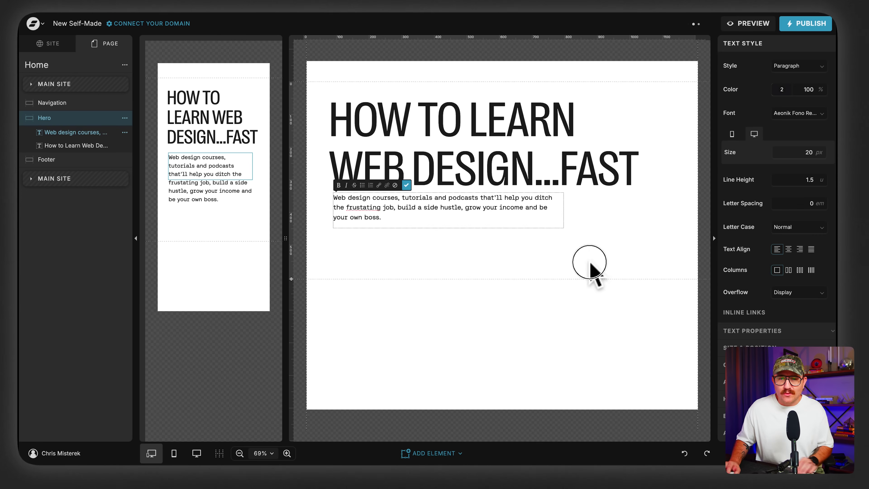
{"action": "left_click", "coordinate": [188, 190]}
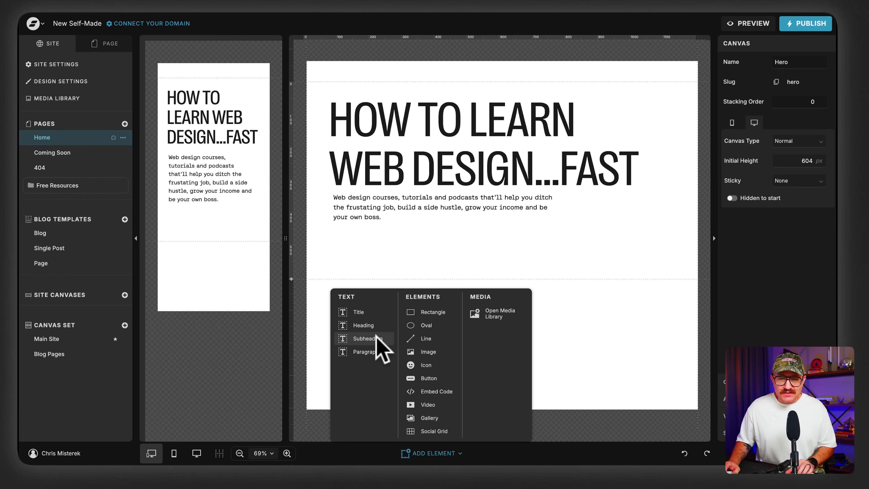
Add a button and place it below the paragraph on both desktop and mobile
{"action": "left_click", "coordinate": [432, 378]}
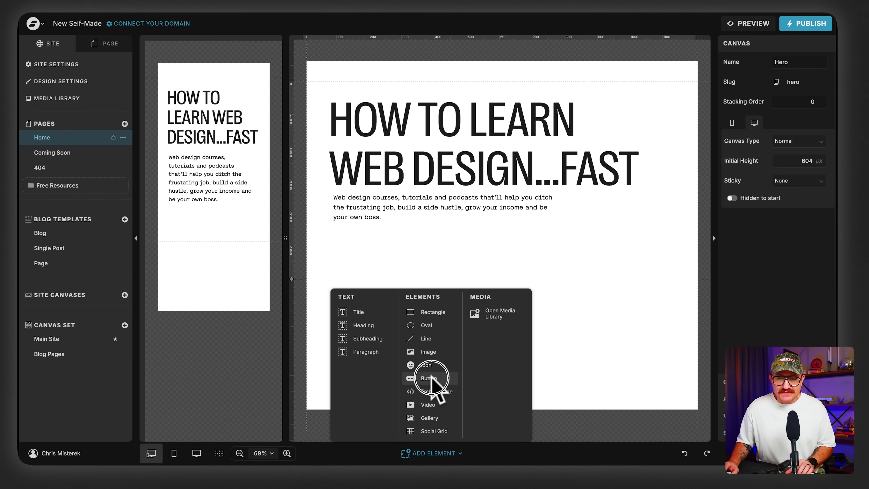
{"action": "left_click_drag", "start_coordinate": [509, 182], "coordinate": [438, 239]}
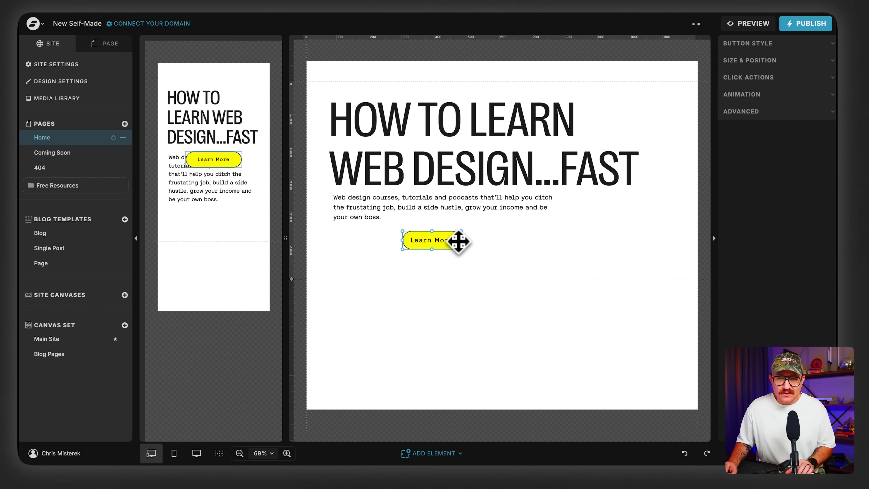
{"action": "left_click_drag", "start_coordinate": [473, 241], "coordinate": [404, 239]}
{"action": "left_click", "coordinate": [219, 159]}
{"action": "left_click_drag", "start_coordinate": [219, 158], "coordinate": [205, 219]}
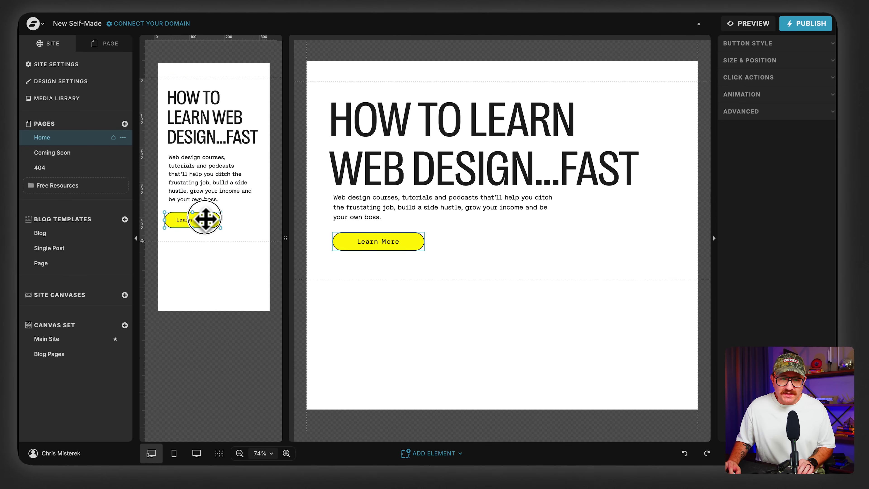
Label the button 'Sign-Up for My Newsletter' and widen it to fit on desktop and mobile
{"action": "left_click", "coordinate": [373, 242]}
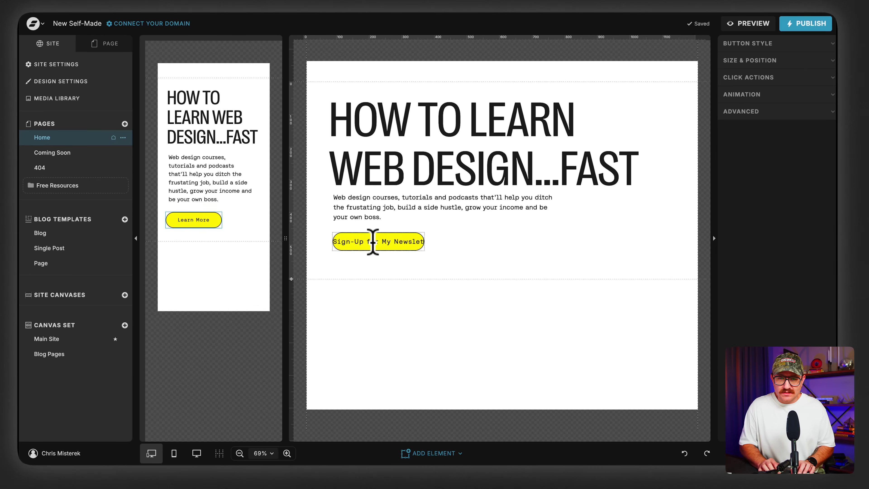
{"action": "key", "text": "Escape"}
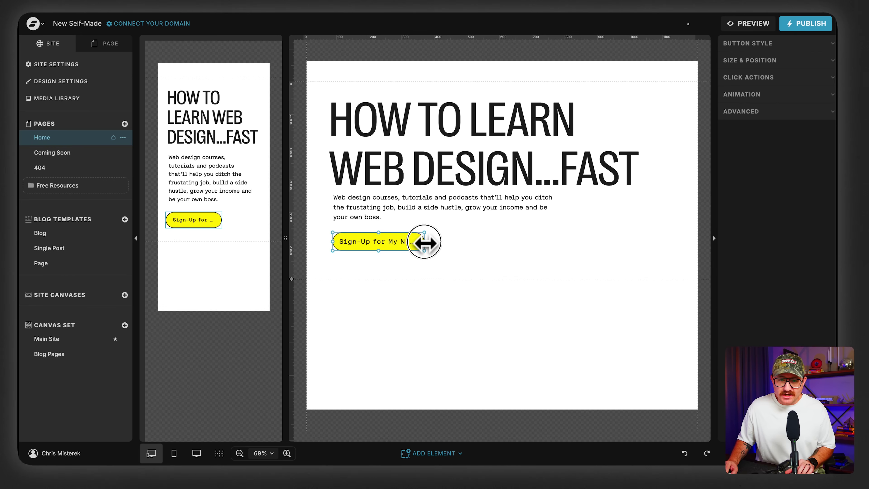
{"action": "left_click_drag", "start_coordinate": [424, 241], "coordinate": [462, 241]}
{"action": "left_click", "coordinate": [499, 243]}
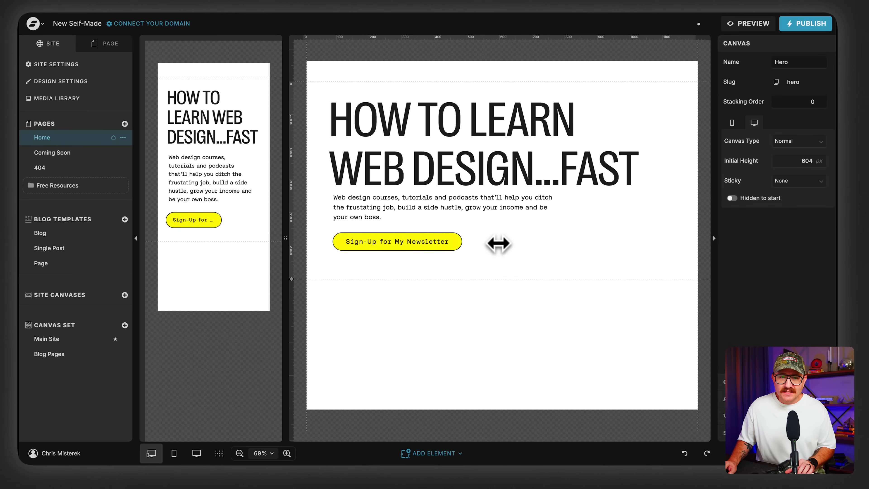
{"action": "left_click", "coordinate": [216, 229]}
{"action": "left_click", "coordinate": [221, 222]}
{"action": "left_click_drag", "start_coordinate": [224, 222], "coordinate": [266, 223]}
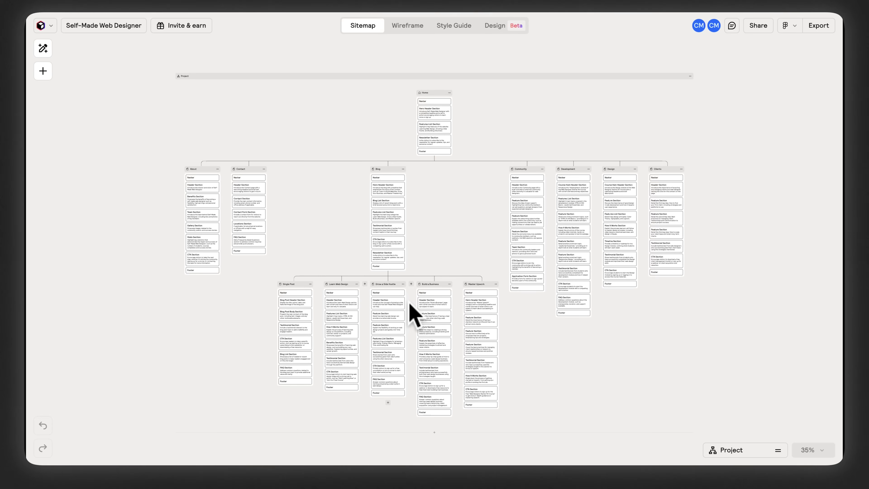
In the Relume wireframe, select the Home page hero header and generate new copy
{"action": "left_click", "coordinate": [402, 27]}
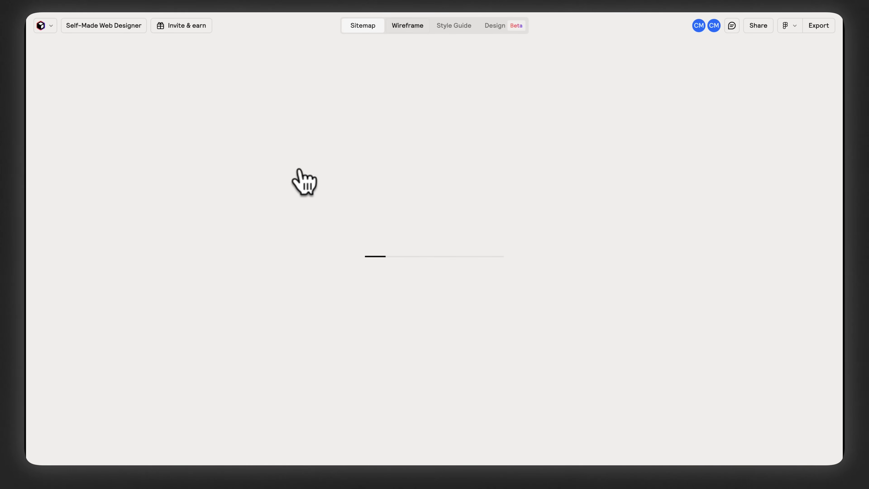
{"action": "scroll", "coordinate": [73, 120], "scroll_direction": "up", "scroll_amount": 5}
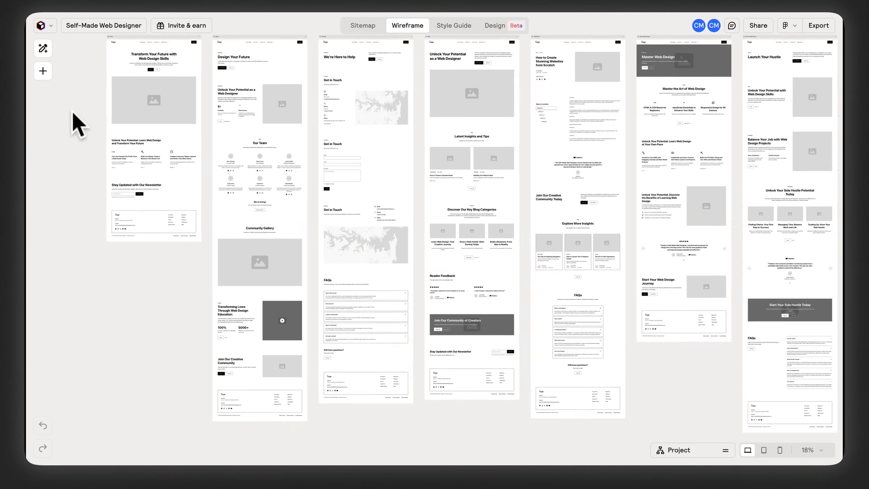
{"action": "scroll", "coordinate": [75, 123], "scroll_direction": "up", "scroll_amount": 3}
{"action": "left_click", "coordinate": [238, 135]}
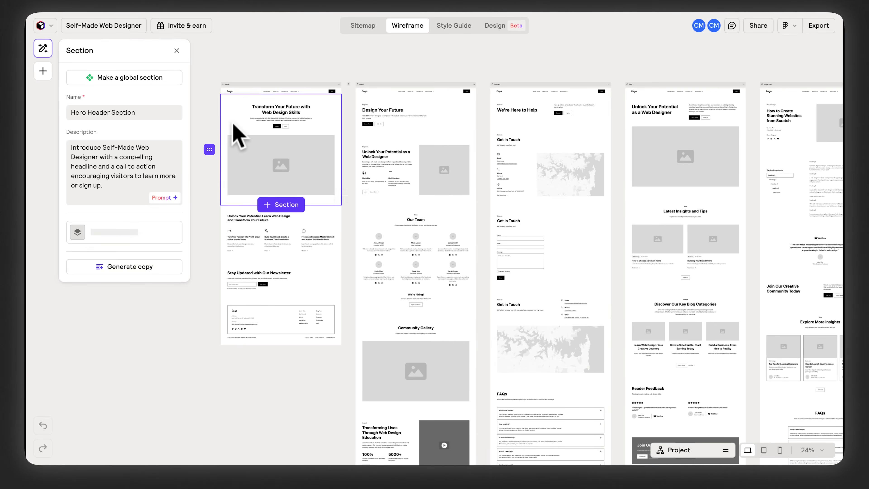
{"action": "left_click", "coordinate": [132, 304]}
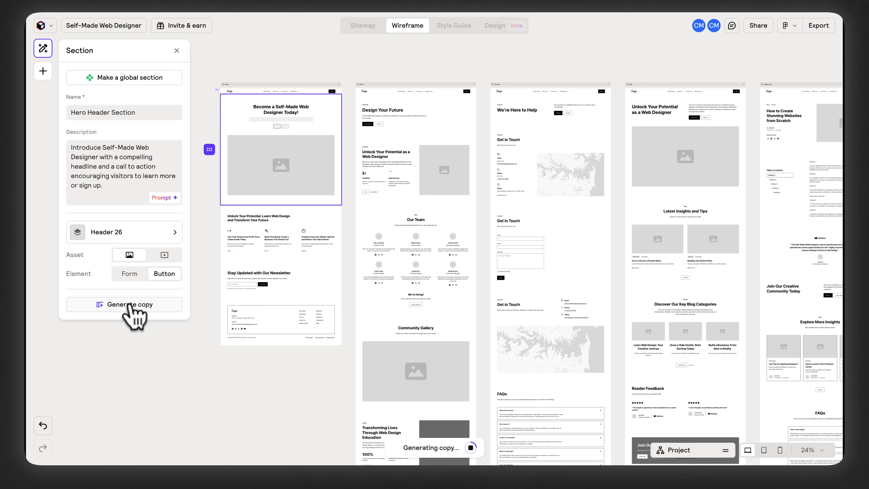
{"action": "scroll", "coordinate": [271, 137], "scroll_direction": "up", "scroll_amount": 5}
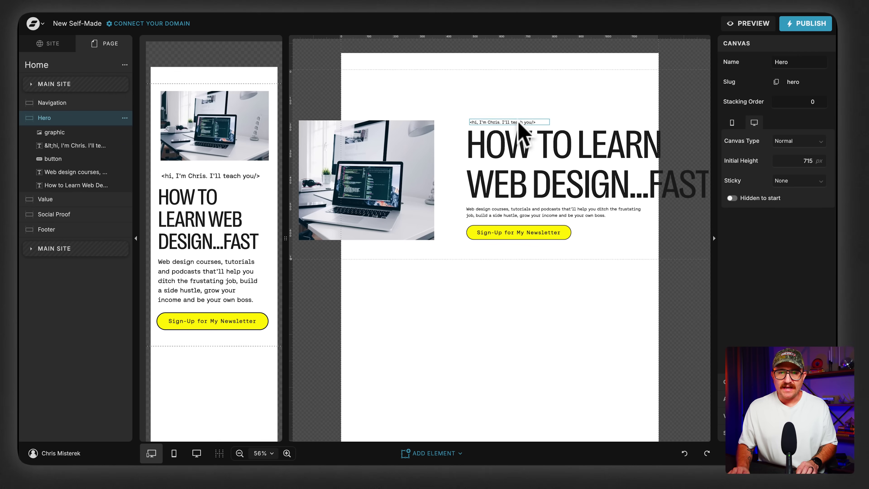
Center-align the headline text and centre the headline horizontally on the desktop canvas
{"action": "left_click", "coordinate": [519, 122]}
{"action": "left_click", "coordinate": [574, 158]}
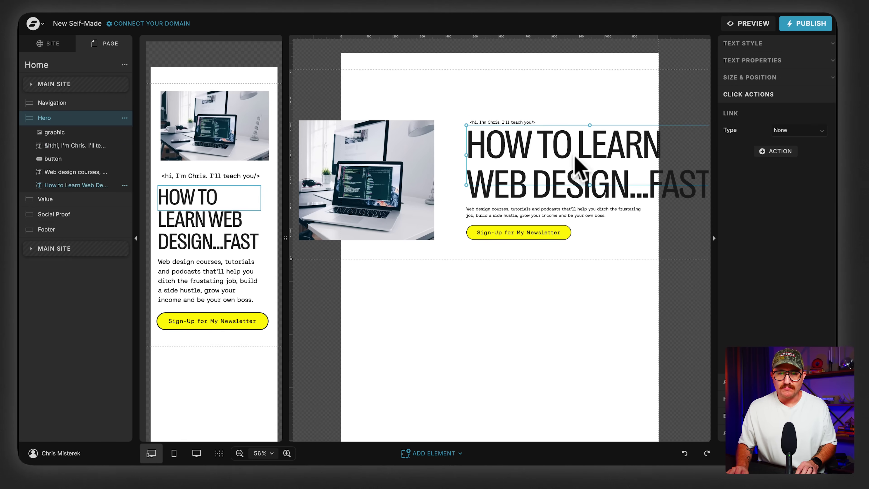
{"action": "left_click_drag", "start_coordinate": [575, 157], "coordinate": [506, 155]}
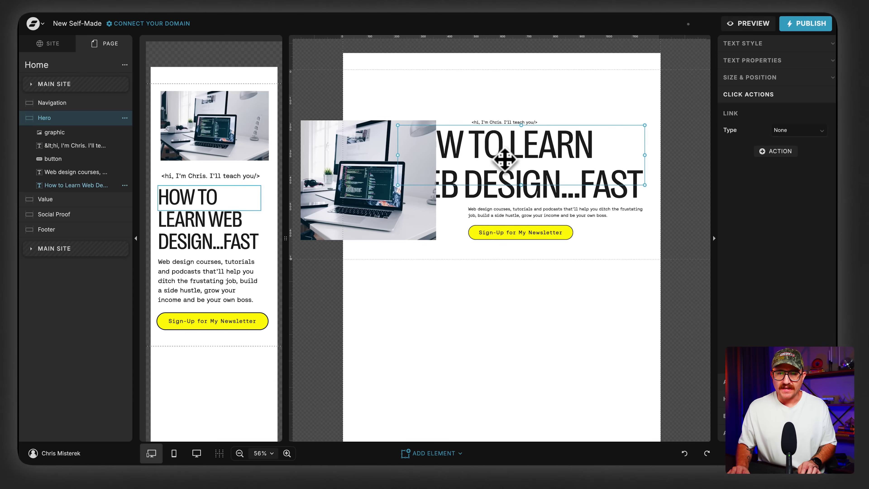
{"action": "left_click", "coordinate": [741, 44]}
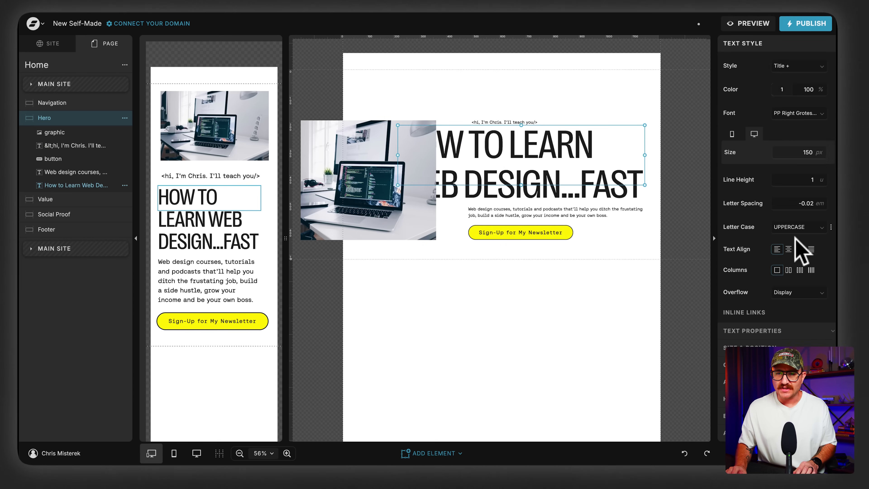
{"action": "left_click", "coordinate": [787, 245]}
{"action": "left_click", "coordinate": [751, 346]}
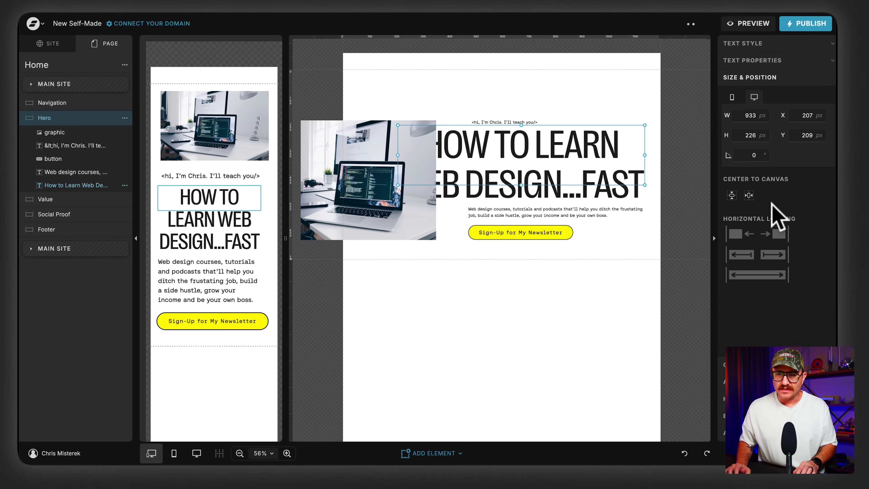
{"action": "left_click", "coordinate": [749, 196]}
Center-align the paragraph text and centre the paragraph horizontally on the canvas
{"action": "left_click", "coordinate": [597, 212]}
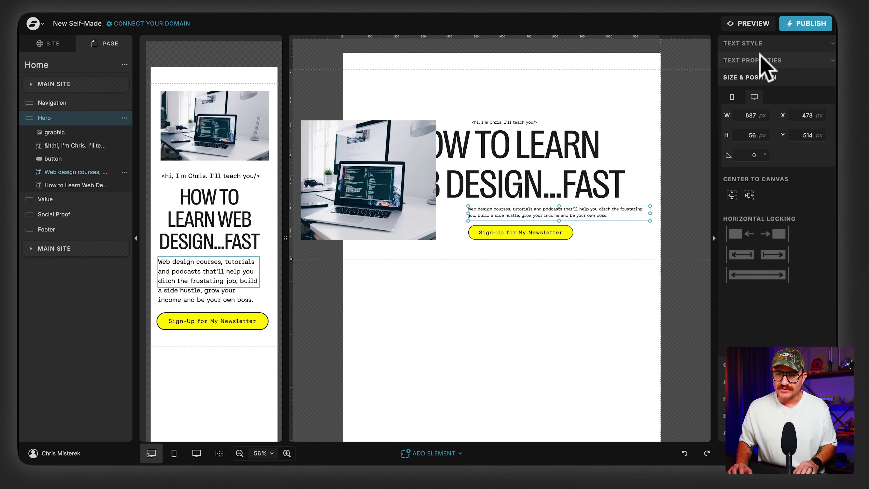
{"action": "left_click", "coordinate": [750, 50]}
{"action": "left_click", "coordinate": [787, 249]}
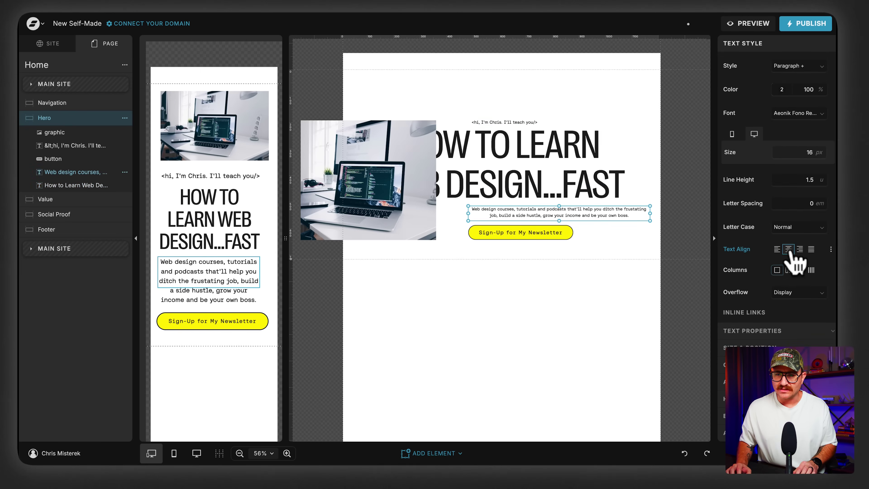
{"action": "left_click", "coordinate": [755, 346]}
{"action": "left_click", "coordinate": [748, 196]}
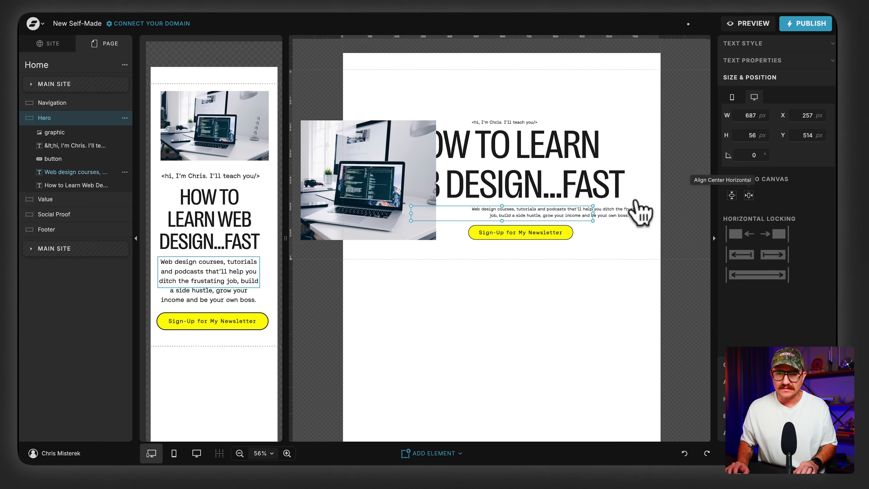
Move the laptop photo to the top, make it shorter, and centre the yellow button
{"action": "left_click_drag", "start_coordinate": [413, 155], "coordinate": [587, 113]}
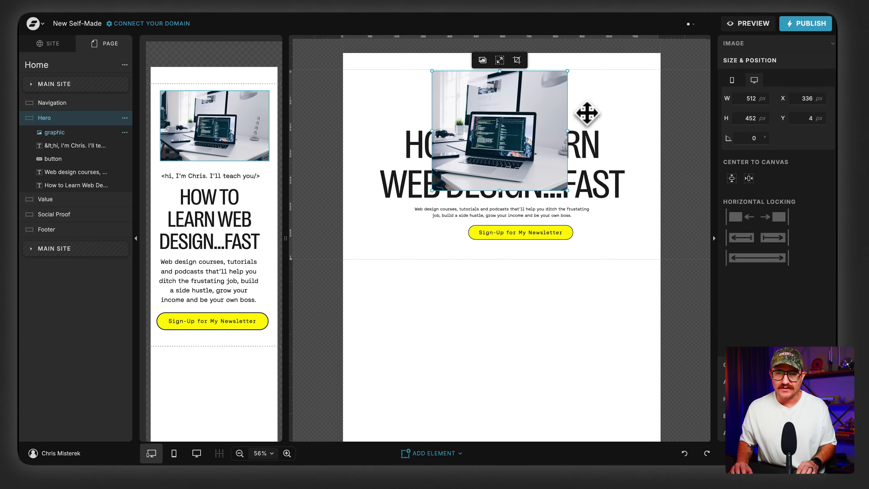
{"action": "left_click_drag", "start_coordinate": [499, 190], "coordinate": [500, 136]}
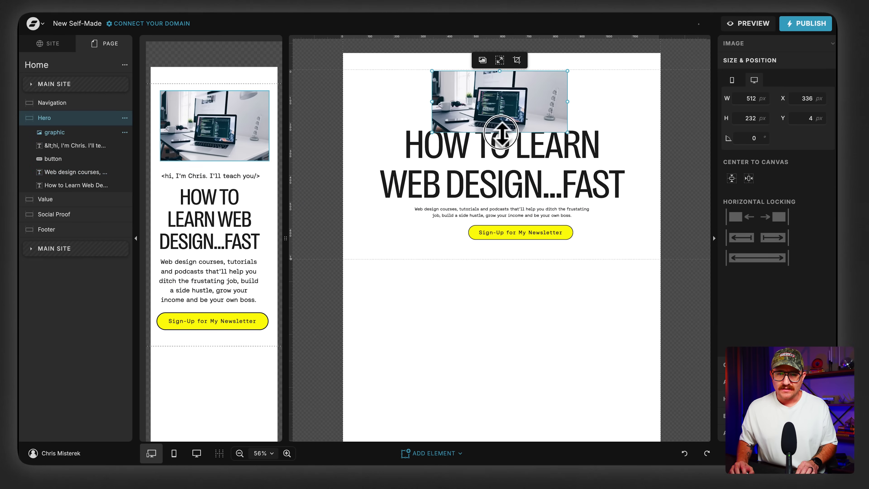
{"action": "left_click_drag", "start_coordinate": [523, 233], "coordinate": [501, 238]}
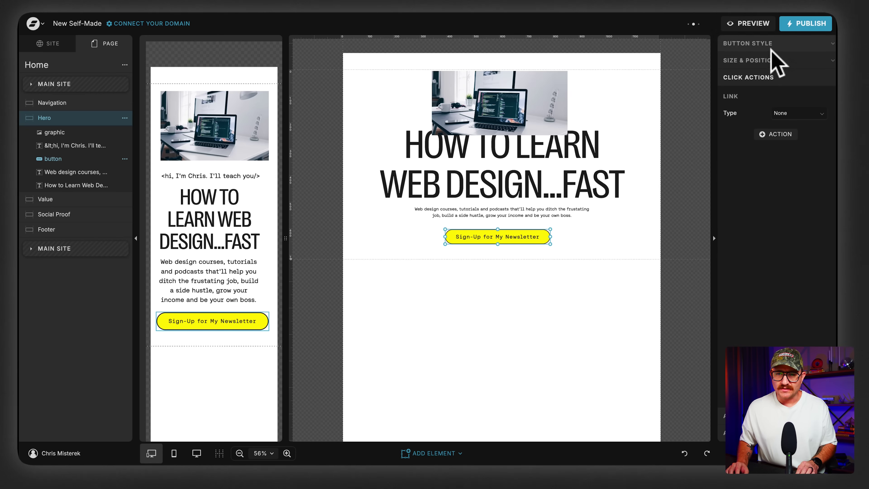
{"action": "left_click", "coordinate": [762, 60]}
{"action": "left_click", "coordinate": [749, 178]}
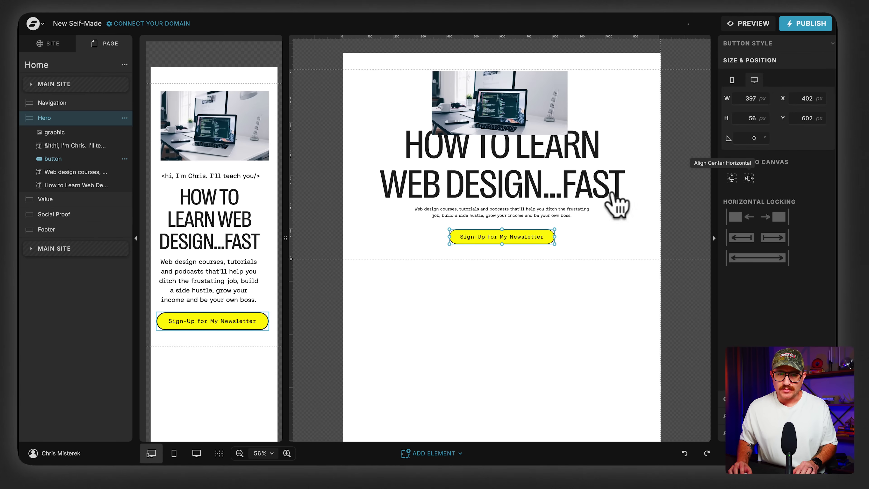
In the mobile layout, centre the button, paragraph, headline, intro line and laptop photo horizontally
{"action": "left_click", "coordinate": [223, 146]}
{"action": "left_click", "coordinate": [209, 319]}
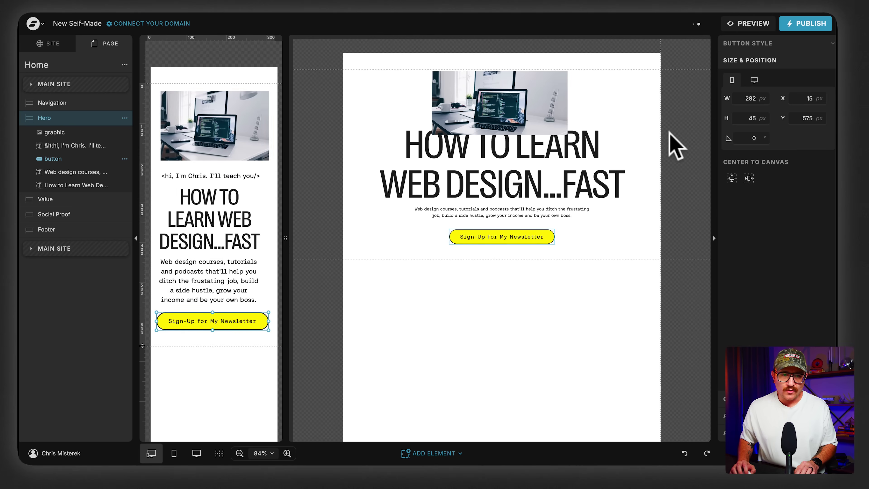
{"action": "left_click", "coordinate": [749, 178]}
{"action": "left_click", "coordinate": [220, 268]}
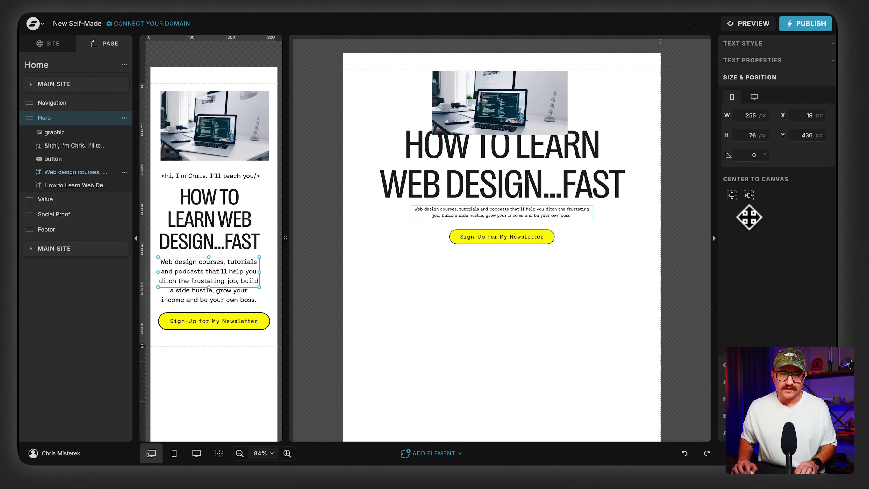
{"action": "left_click", "coordinate": [749, 195]}
{"action": "left_click", "coordinate": [230, 201]}
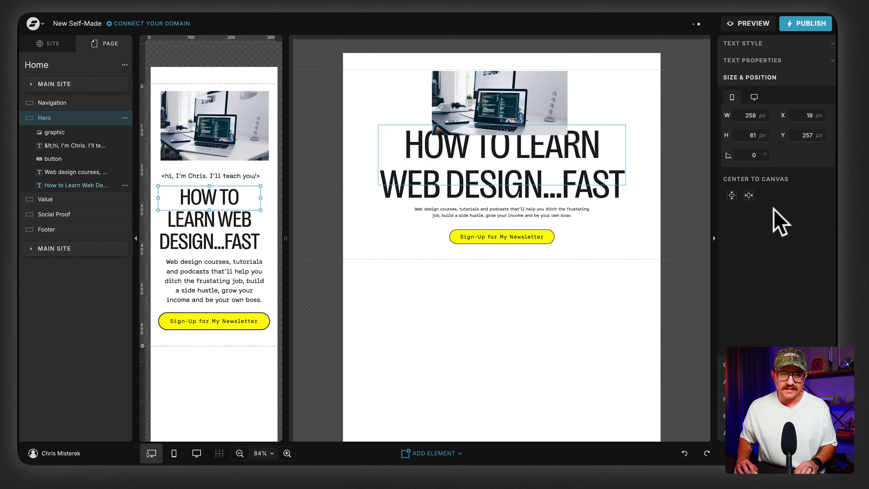
{"action": "left_click", "coordinate": [749, 195]}
{"action": "left_click", "coordinate": [229, 175]}
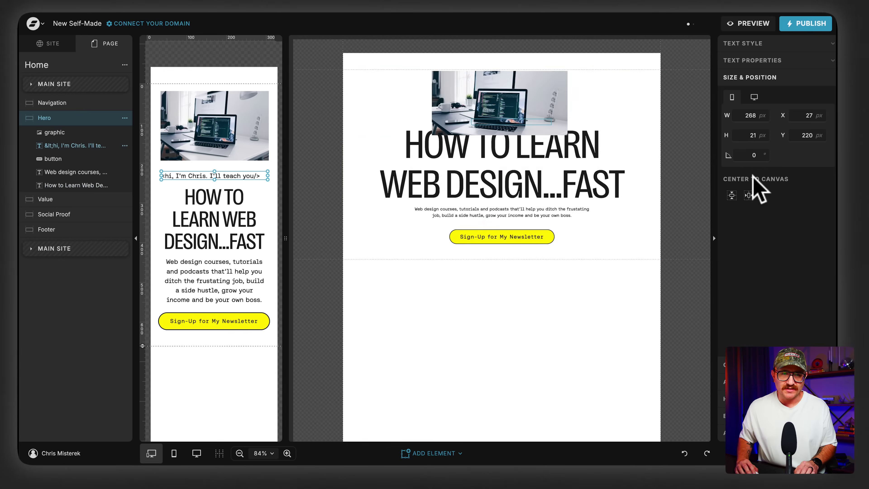
{"action": "left_click", "coordinate": [749, 195]}
{"action": "left_click", "coordinate": [265, 118]}
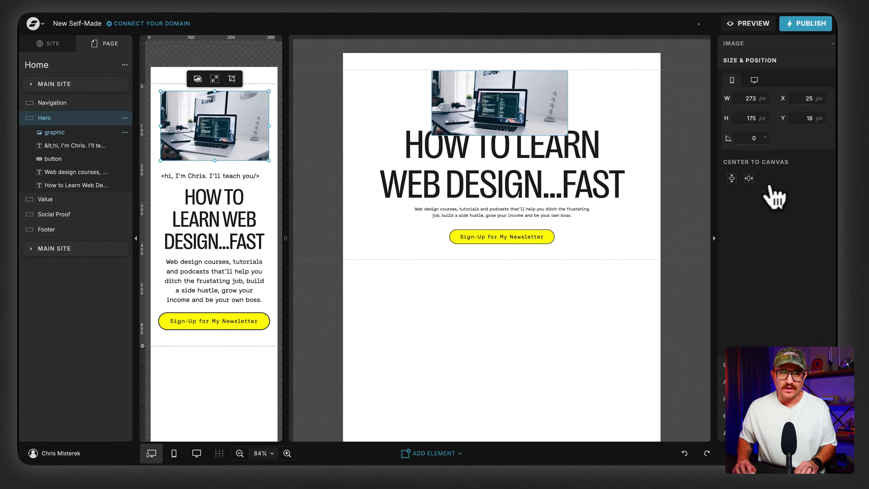
{"action": "left_click", "coordinate": [748, 179]}
Back on desktop, select the headline, paragraph and button together
{"action": "left_click", "coordinate": [602, 253]}
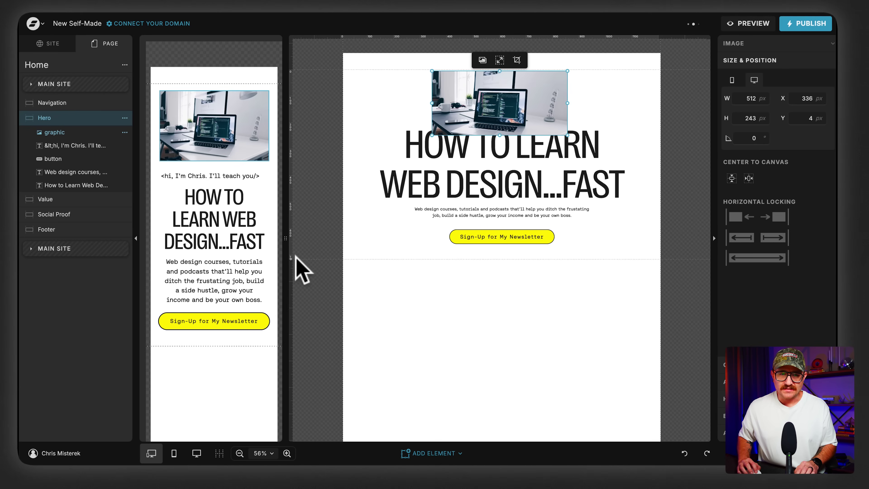
{"action": "left_click", "coordinate": [267, 341]}
{"action": "left_click", "coordinate": [616, 283]}
{"action": "left_click_drag", "start_coordinate": [583, 309], "coordinate": [525, 193]}
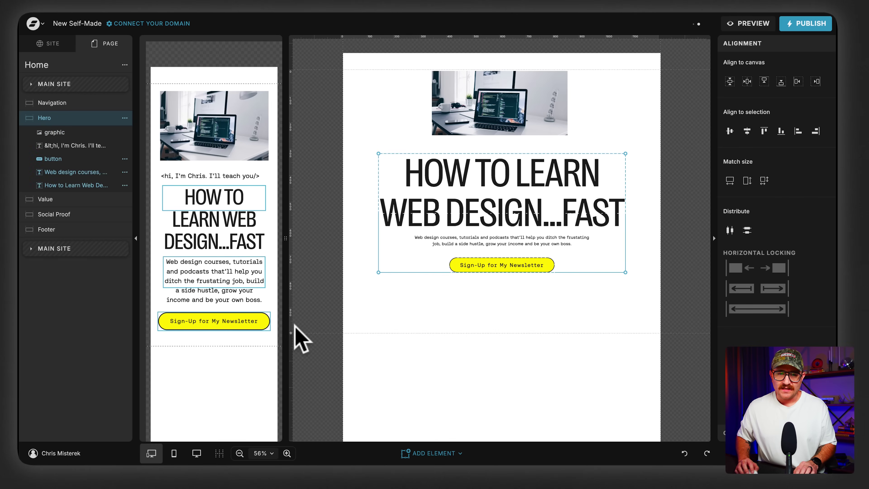
Shorten the Hero, then lower, centre and heighten the laptop photo to 279 px tall
{"action": "left_click_drag", "start_coordinate": [292, 331], "coordinate": [303, 289]}
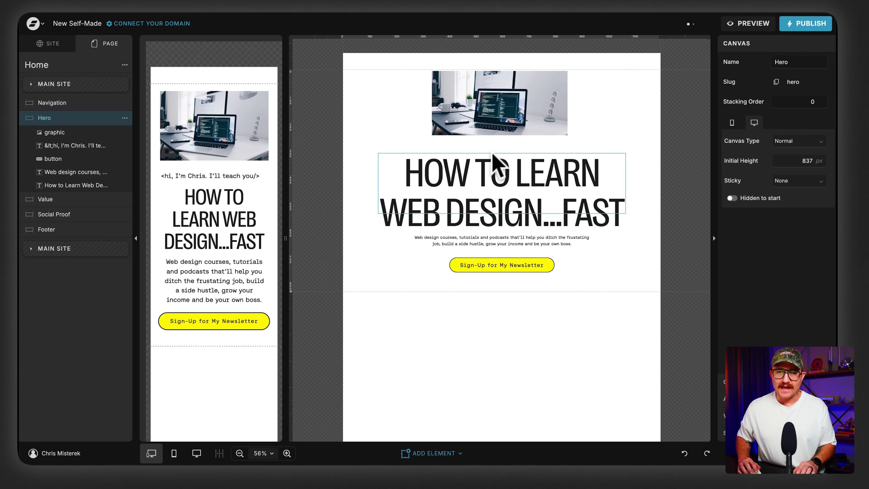
{"action": "left_click", "coordinate": [521, 118]}
{"action": "left_click_drag", "start_coordinate": [520, 118], "coordinate": [517, 122]}
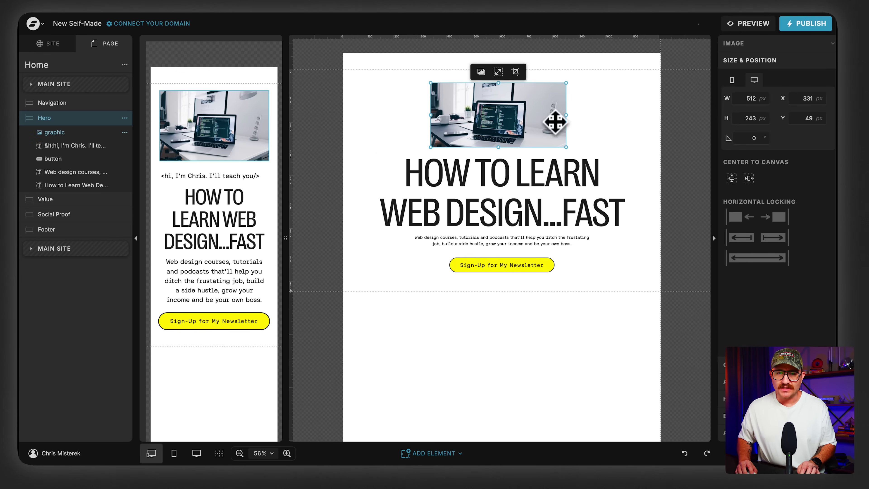
{"action": "left_click", "coordinate": [749, 179]}
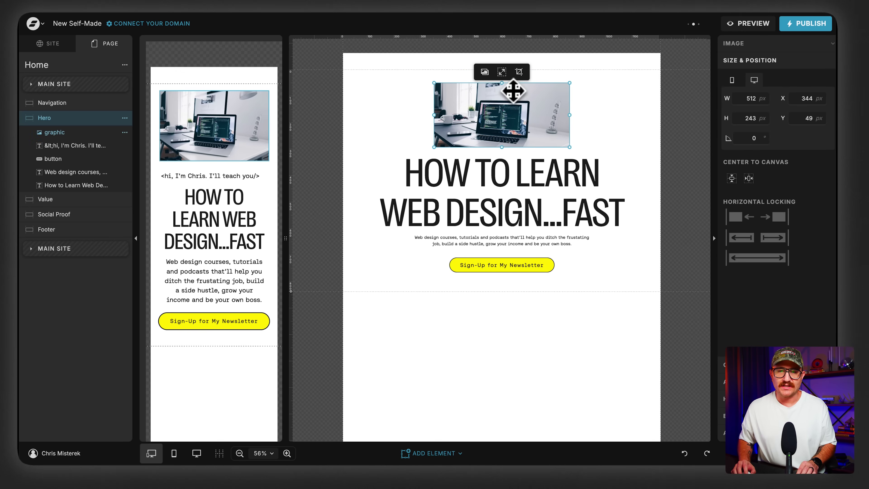
{"action": "left_click_drag", "start_coordinate": [505, 85], "coordinate": [503, 73]}
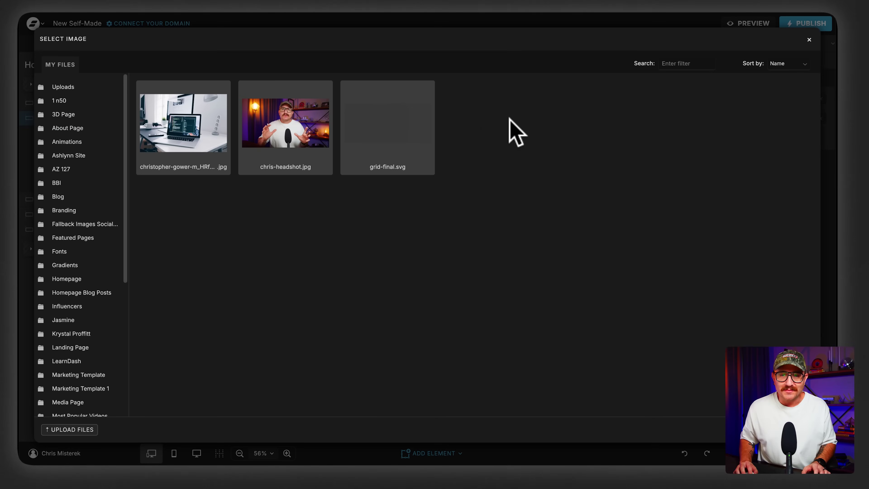
Swap the hero photo for the headshot and give it rounded corners of 20 px radius
{"action": "double_click", "coordinate": [307, 134]}
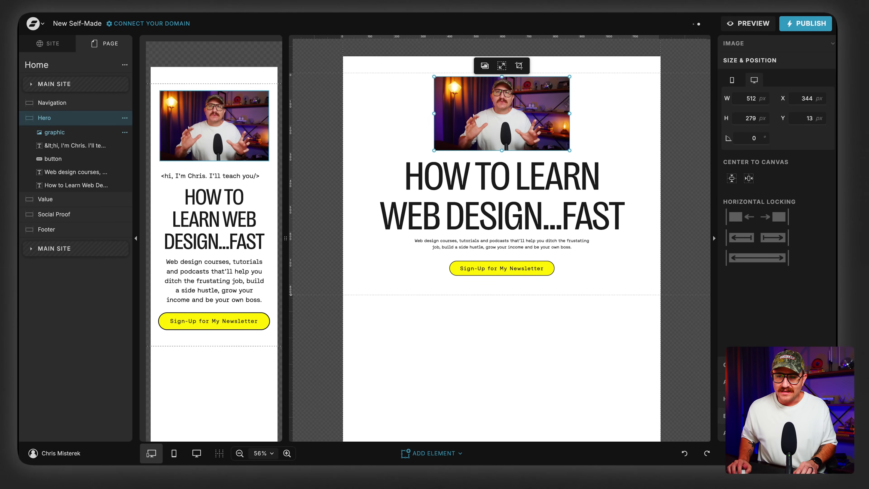
{"action": "left_click", "coordinate": [732, 415]}
{"action": "left_click", "coordinate": [793, 198]}
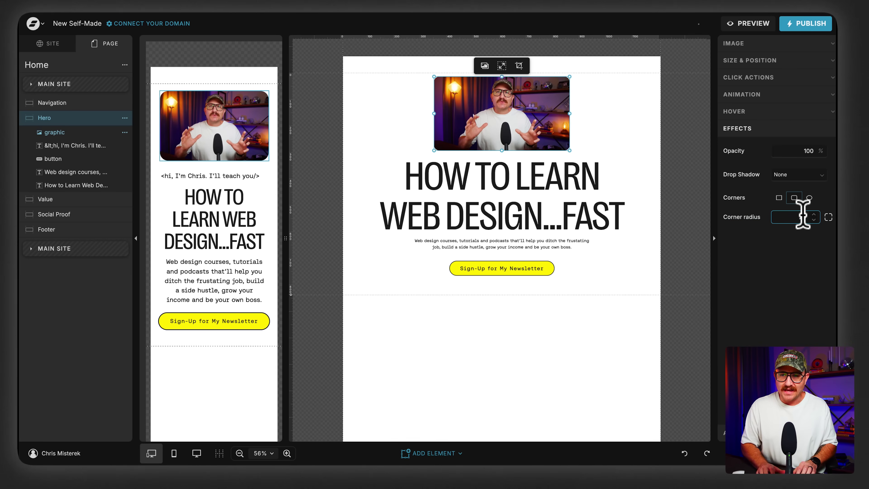
{"action": "type", "text": "20"}
{"action": "key", "text": "Return"}
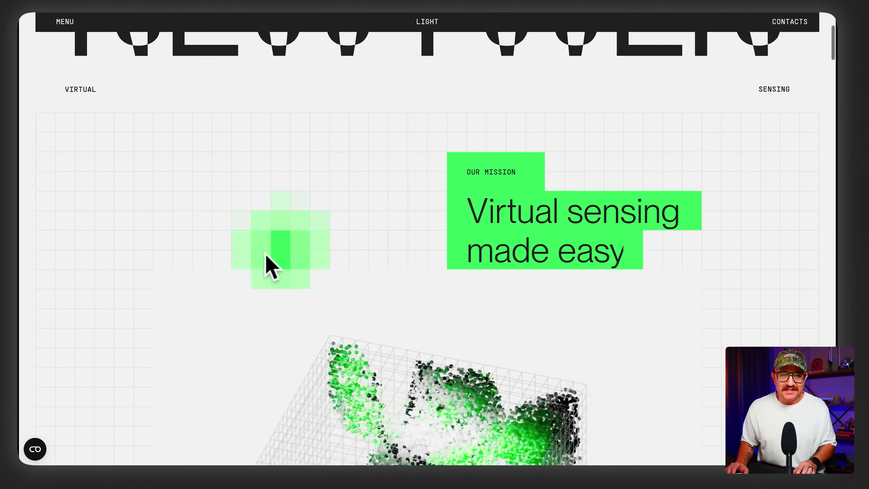
Scroll through the inspiration sites, ending on the Walrus homepage's animated pixel-grid hero
{"action": "scroll", "coordinate": [181, 246], "scroll_direction": "down", "scroll_amount": 2}
{"action": "scroll", "coordinate": [761, 265], "scroll_direction": "down", "scroll_amount": 3}
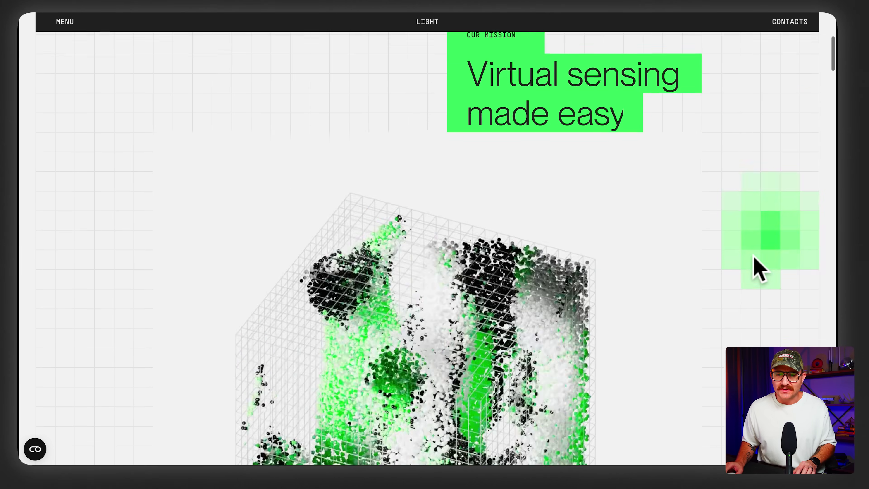
{"action": "scroll", "coordinate": [742, 167], "scroll_direction": "up", "scroll_amount": 2}
{"action": "scroll", "coordinate": [745, 183], "scroll_direction": "up", "scroll_amount": 3}
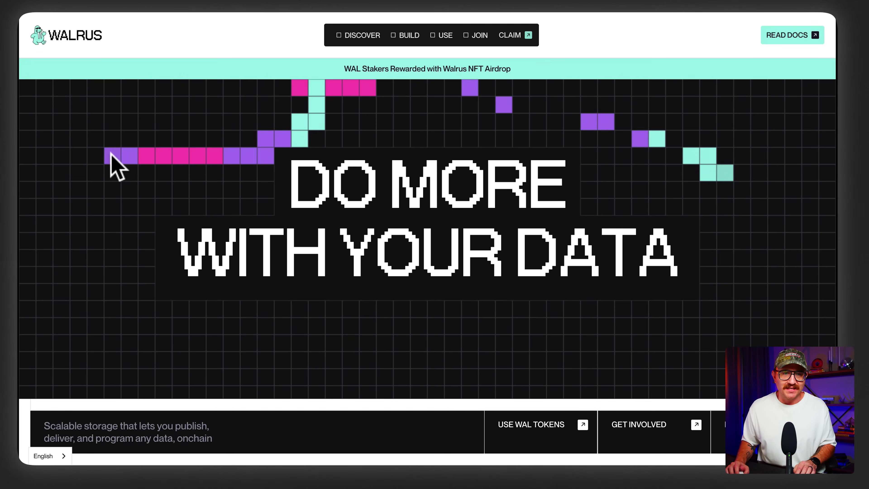
{"action": "scroll", "coordinate": [681, 342], "scroll_direction": "down", "scroll_amount": 1}
{"action": "scroll", "coordinate": [365, 314], "scroll_direction": "down", "scroll_amount": 12}
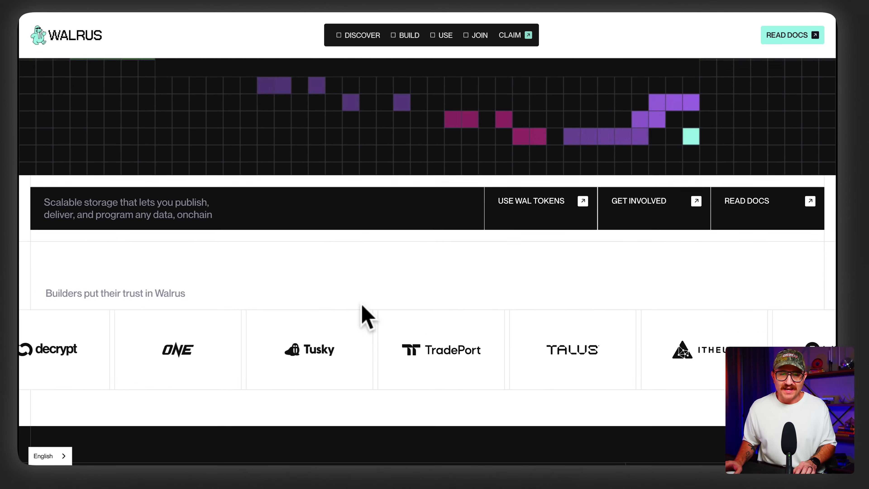
{"action": "scroll", "coordinate": [342, 311], "scroll_direction": "down", "scroll_amount": 8}
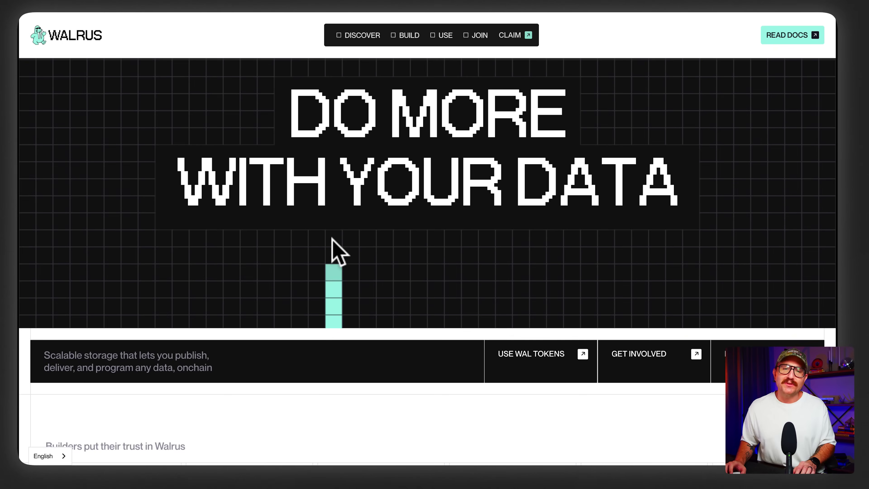
{"action": "scroll", "coordinate": [331, 240], "scroll_direction": "up", "scroll_amount": 2}
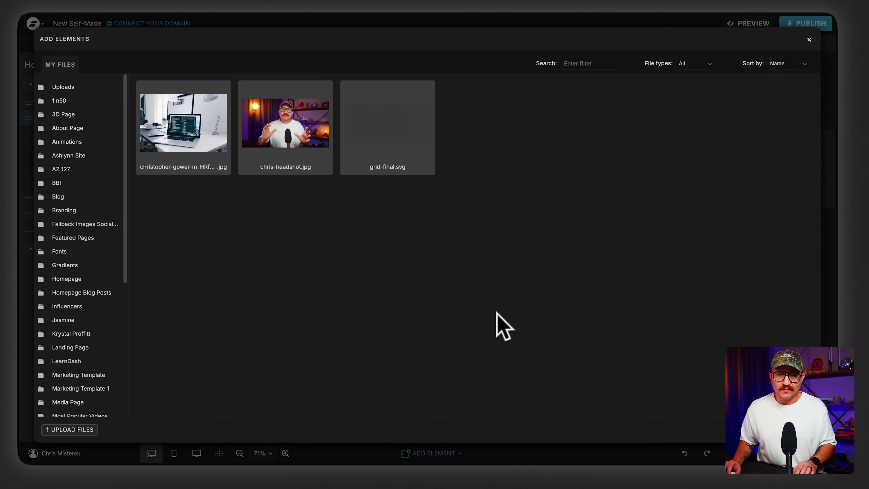
Insert grid-final.svg from My Files into the Hero and enter its width and height
{"action": "left_click", "coordinate": [401, 135]}
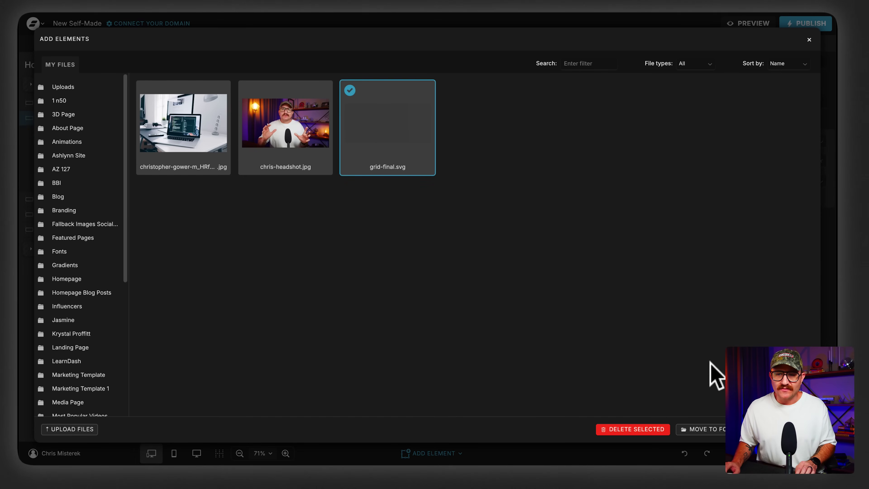
{"action": "left_click", "coordinate": [787, 429]}
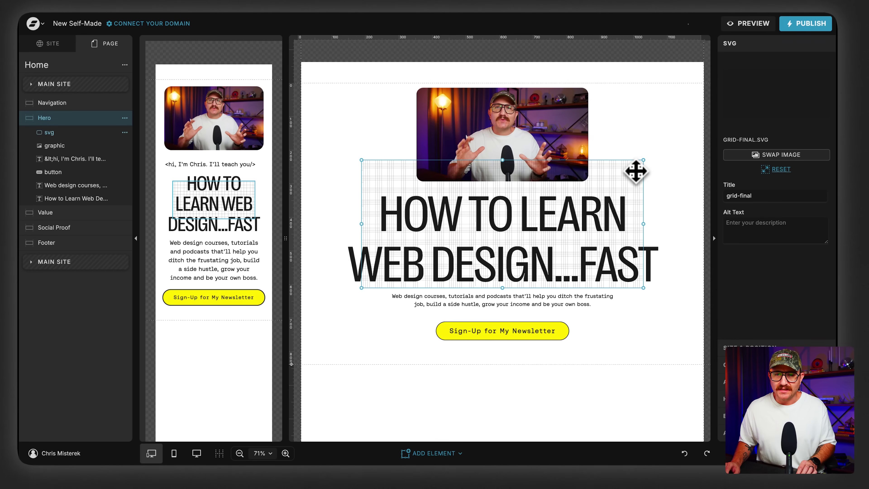
{"action": "type", "text": "1088"}
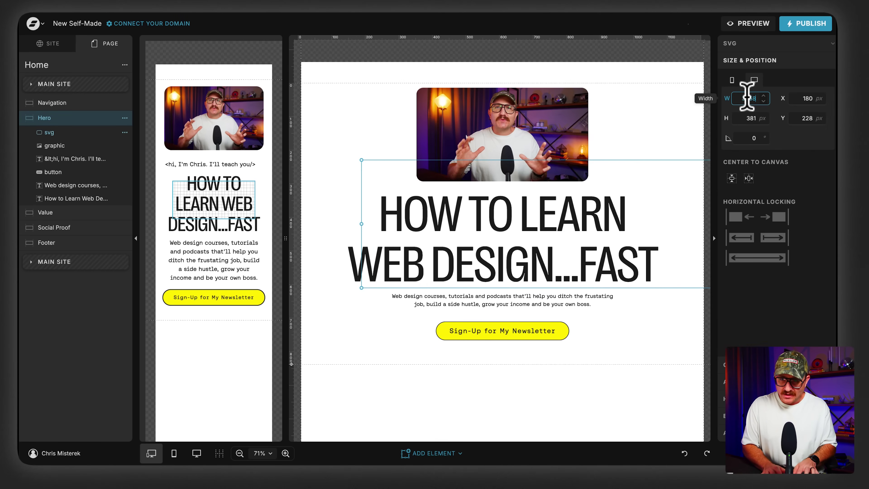
{"action": "type", "text": "1538"}
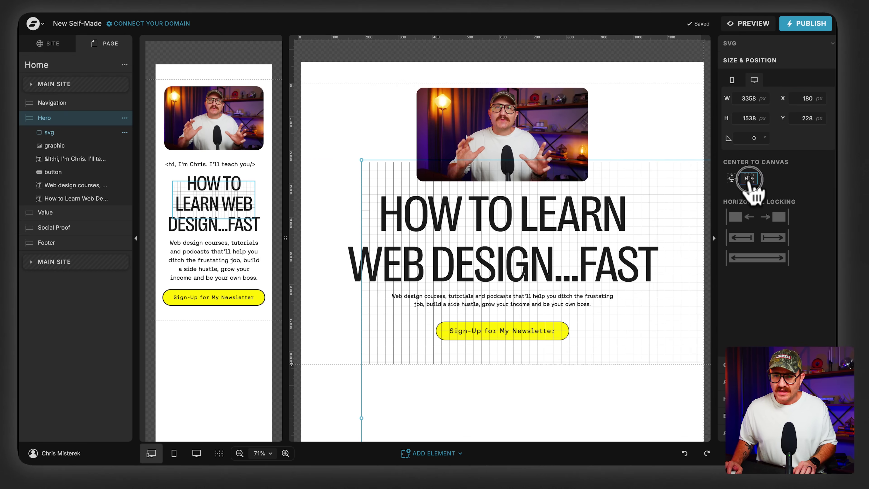
Centre the grid horizontally, set its Y position to 0, and lower its opacity to 15%
{"action": "left_click", "coordinate": [749, 178]}
{"action": "left_click", "coordinate": [807, 118]}
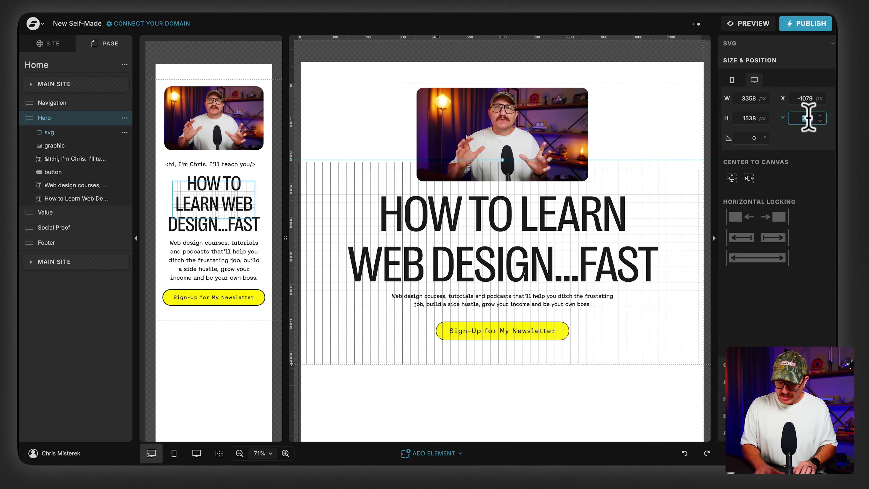
{"action": "type", "text": "0"}
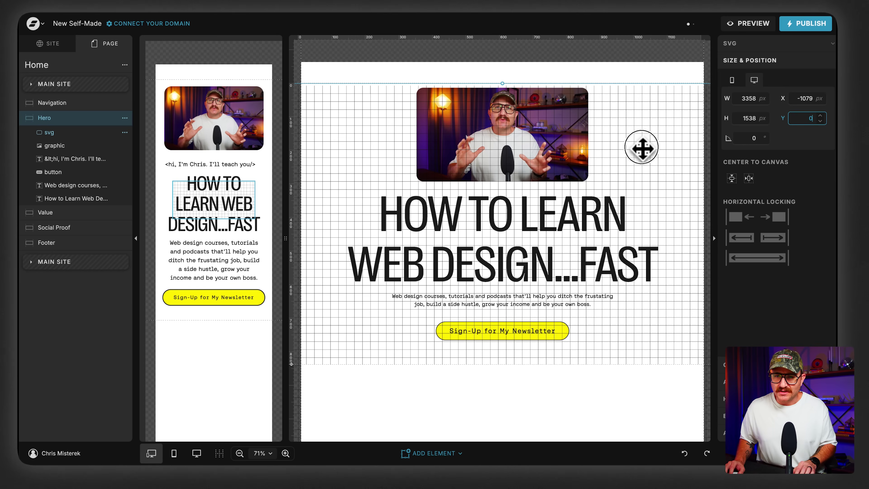
{"action": "left_click_drag", "start_coordinate": [641, 148], "coordinate": [641, 146]}
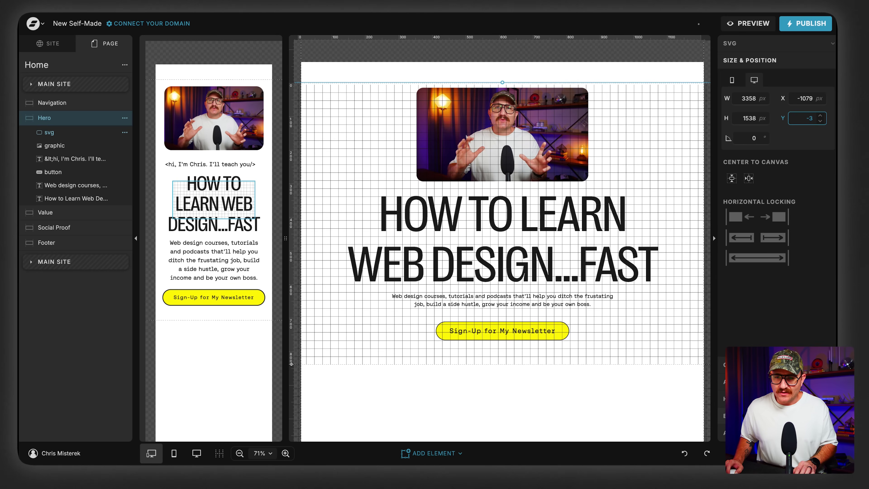
{"action": "left_click", "coordinate": [748, 61]}
{"action": "left_click", "coordinate": [805, 151]}
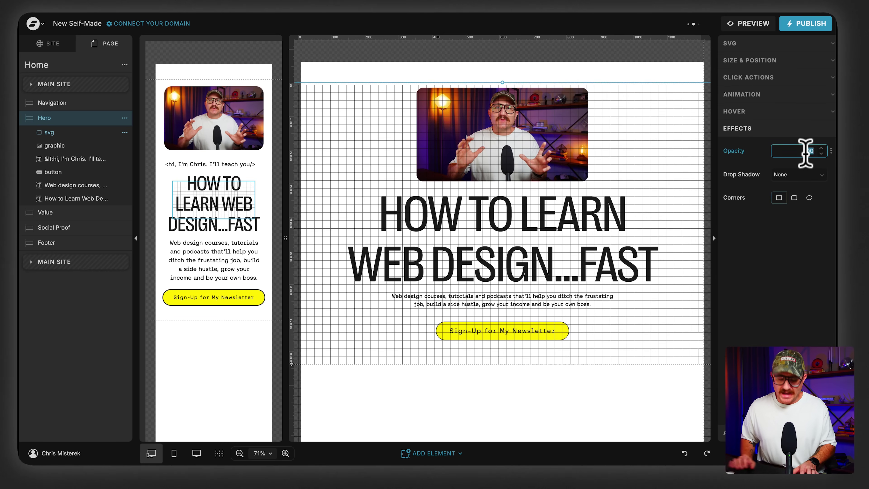
{"action": "type", "text": "15"}
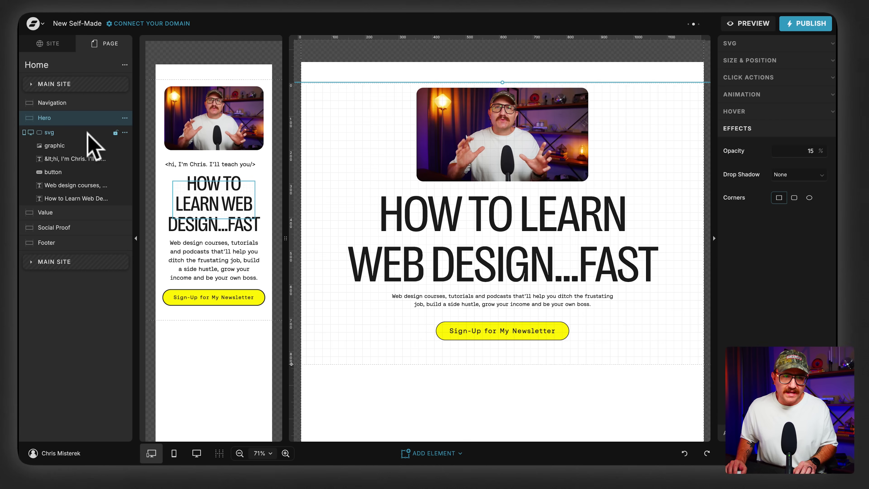
Resize and centre the grid in the mobile layout, then send it behind the Hero content
{"action": "left_click", "coordinate": [248, 198]}
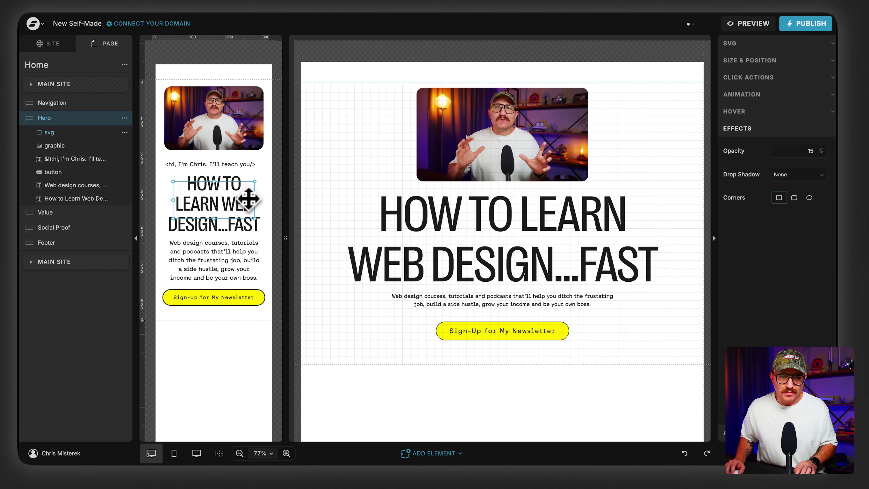
{"action": "left_click", "coordinate": [734, 56]}
{"action": "double_click", "coordinate": [746, 98]}
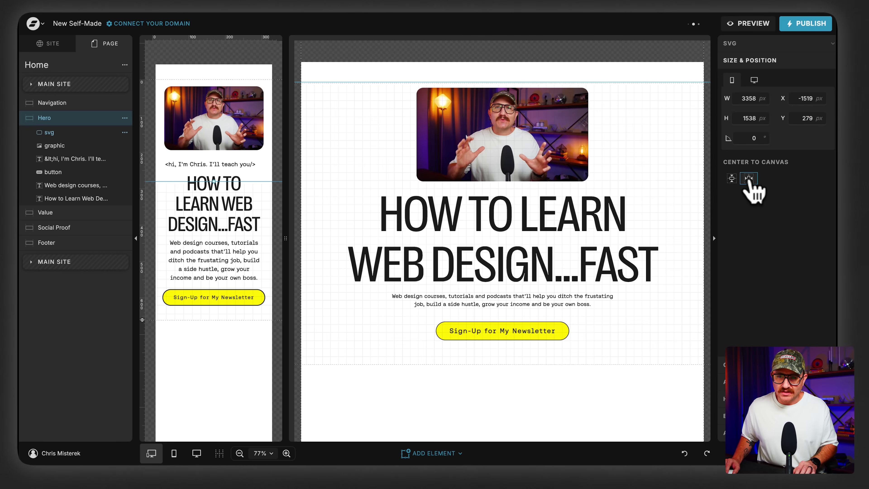
{"action": "left_click", "coordinate": [748, 178]}
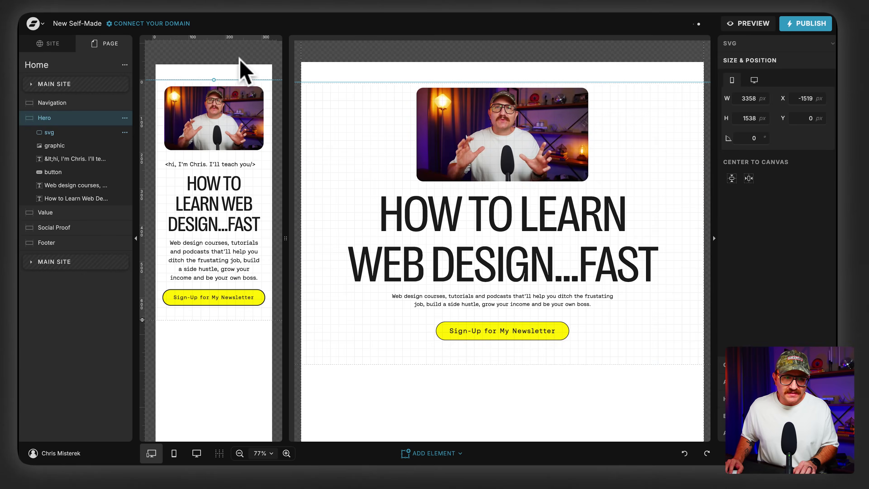
{"action": "left_click_drag", "start_coordinate": [66, 136], "coordinate": [62, 202]}
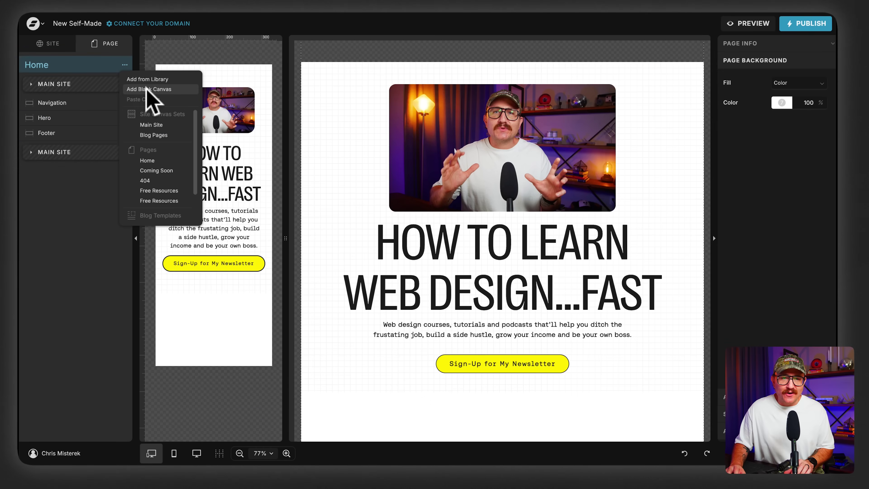
Add a blank canvas between the Hero and Footer and name it Value
{"action": "left_click", "coordinate": [144, 90]}
{"action": "left_click_drag", "start_coordinate": [61, 158], "coordinate": [57, 127]}
{"action": "double_click", "coordinate": [52, 134]}
{"action": "type", "text": "Value"}
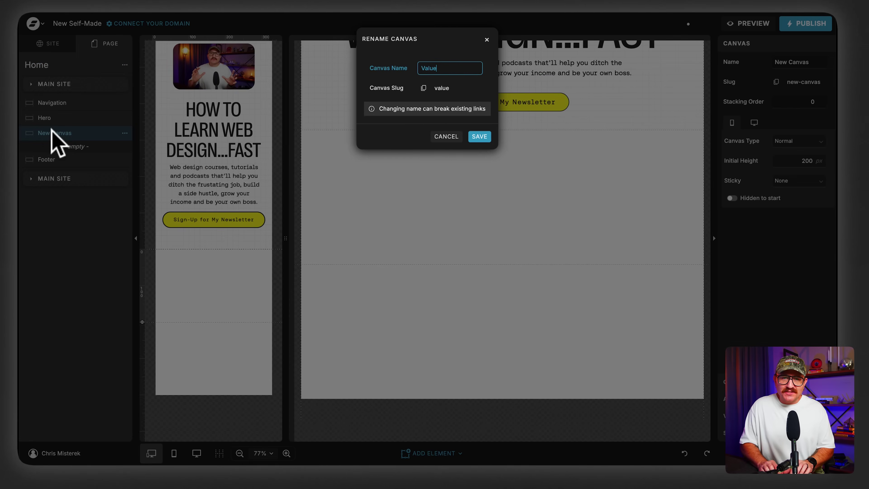
{"action": "key", "text": "Return"}
Add a second blank canvas between Value and Footer and name it Social Proof
{"action": "left_click", "coordinate": [124, 65]}
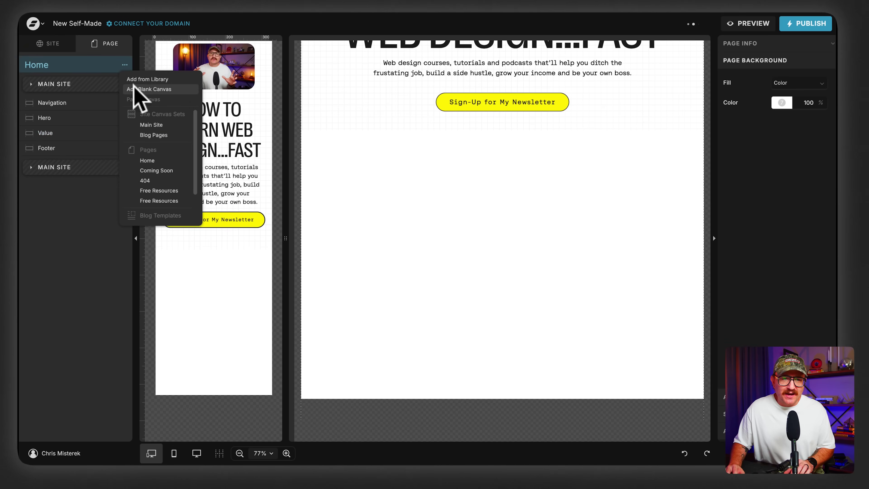
{"action": "left_click", "coordinate": [137, 91]}
{"action": "left_click_drag", "start_coordinate": [72, 164], "coordinate": [61, 148]}
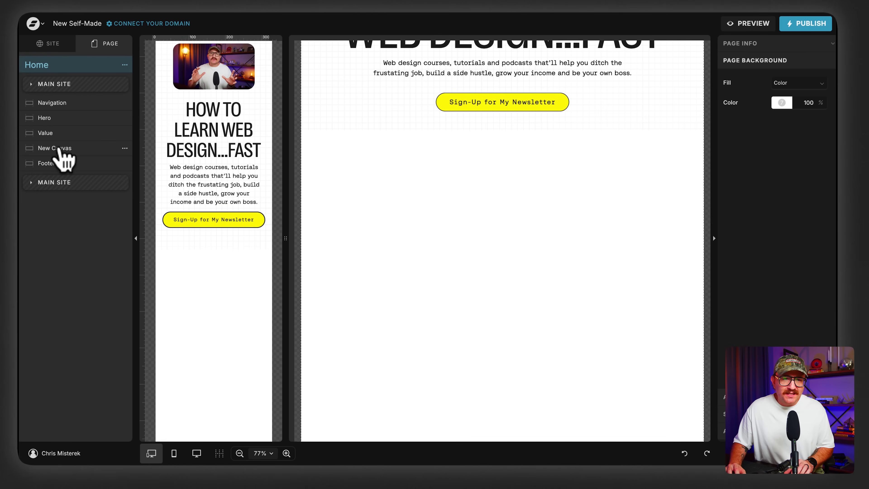
{"action": "double_click", "coordinate": [60, 148]}
{"action": "type", "text": "Social P"}
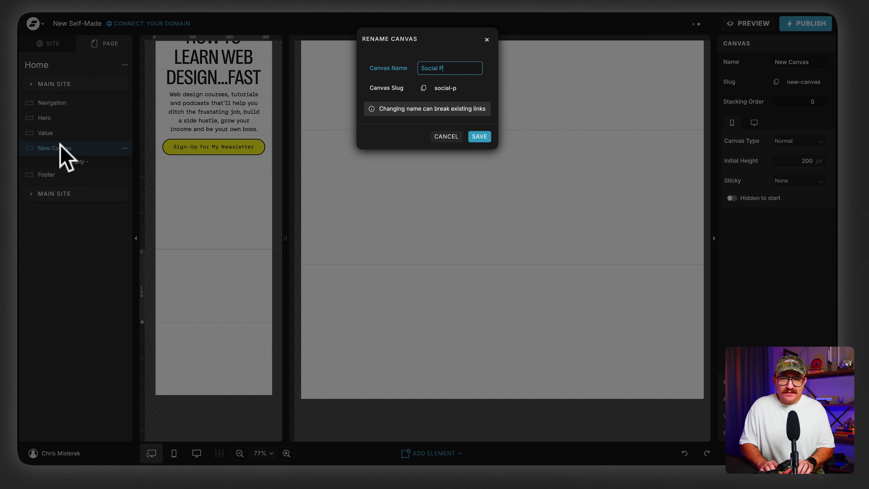
{"action": "key", "text": "Return"}
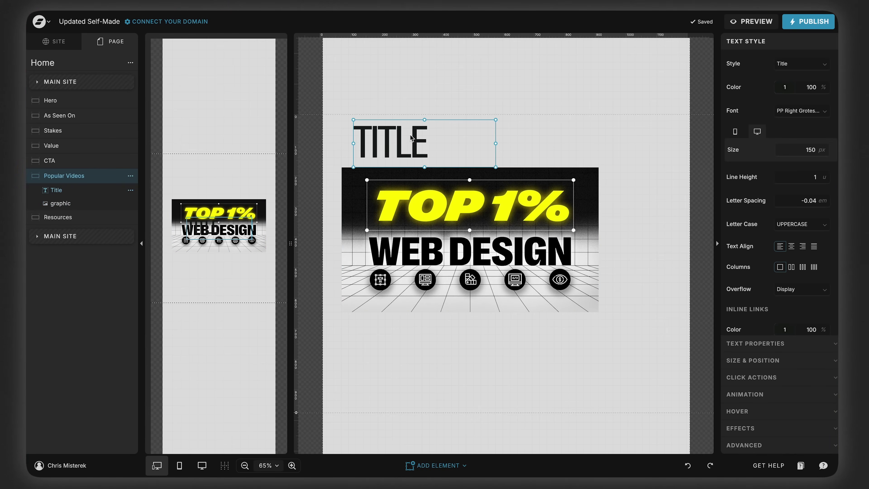
Change the title to 'My Most Popular Videos', widen it, and make it a centred Heading
{"action": "double_click", "coordinate": [410, 138]}
{"action": "type", "text": "My Most Popular Videos"}
{"action": "left_click_drag", "start_coordinate": [496, 143], "coordinate": [676, 161]}
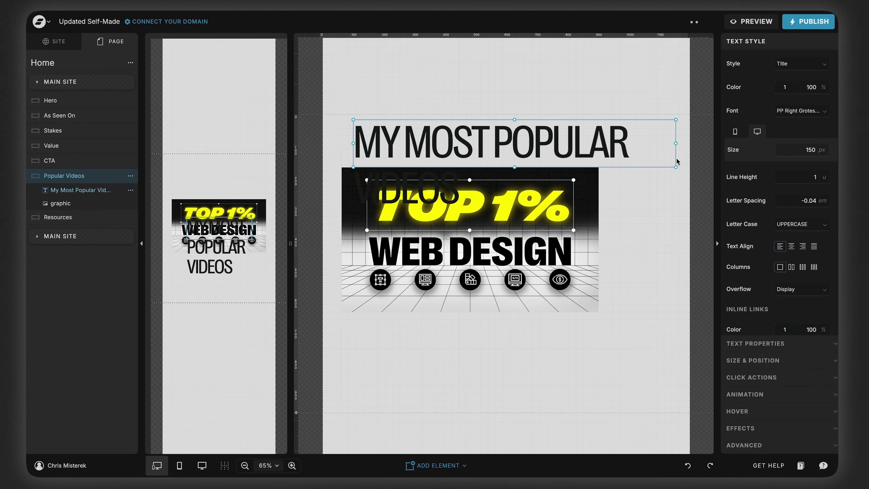
{"action": "left_click", "coordinate": [800, 63]}
{"action": "left_click", "coordinate": [786, 89]}
{"action": "left_click", "coordinate": [791, 245]}
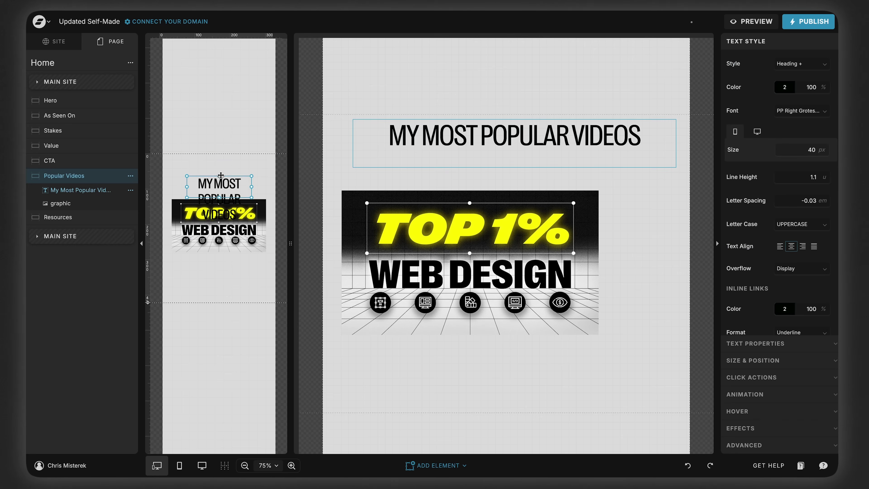